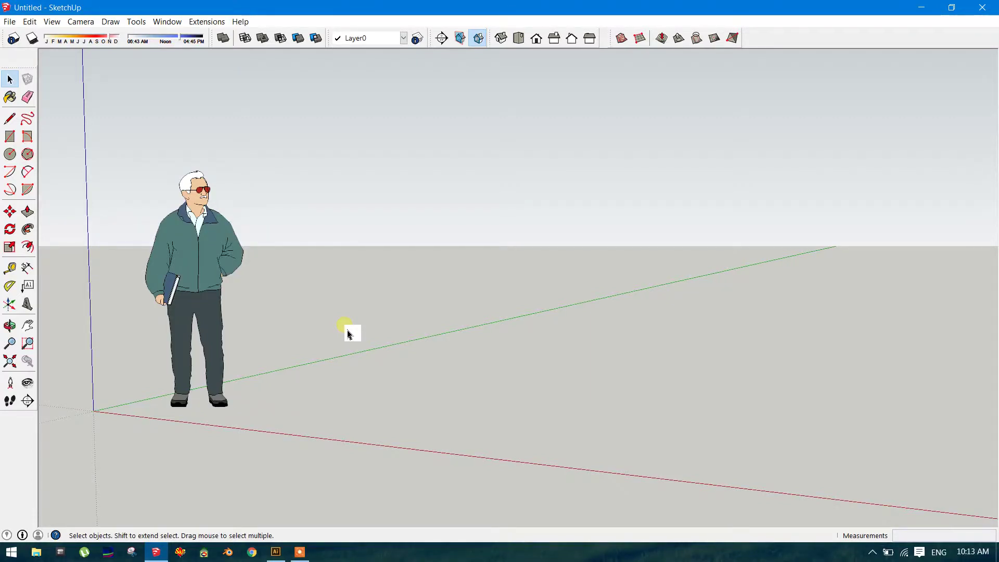
Step: Draw a ground rectangle behind the figure and push/pull it into a box about 6' 11" high
{"action": "left_click", "coordinate": [212, 253]}
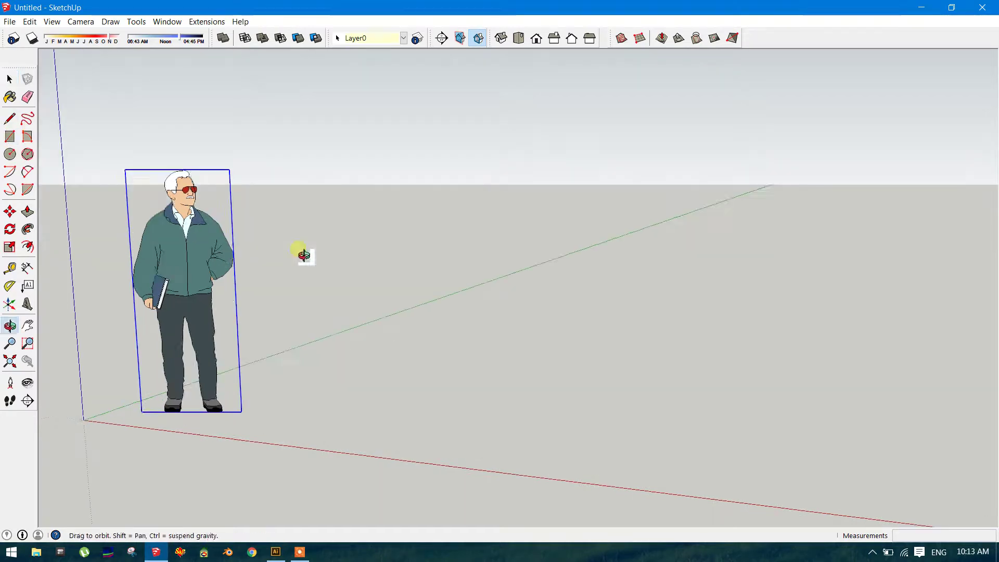
{"action": "scroll", "coordinate": [312, 254], "scroll_direction": "down", "scroll_amount": 2}
{"action": "key", "text": "r"}
{"action": "left_click", "coordinate": [346, 276]}
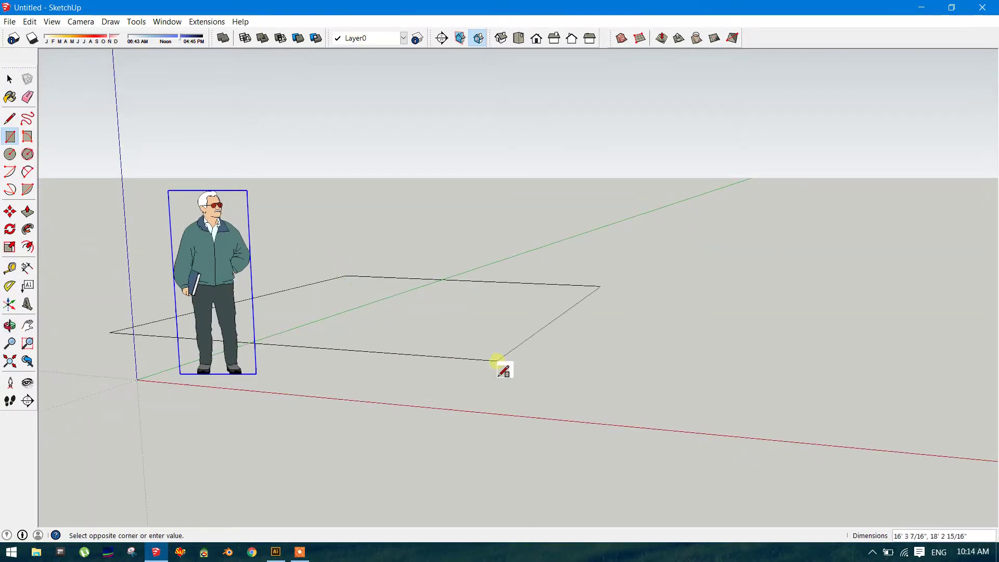
{"action": "left_click", "coordinate": [456, 351]}
{"action": "key", "text": "space"}
{"action": "key", "text": "p"}
{"action": "left_click_drag", "start_coordinate": [406, 328], "coordinate": [448, 165]}
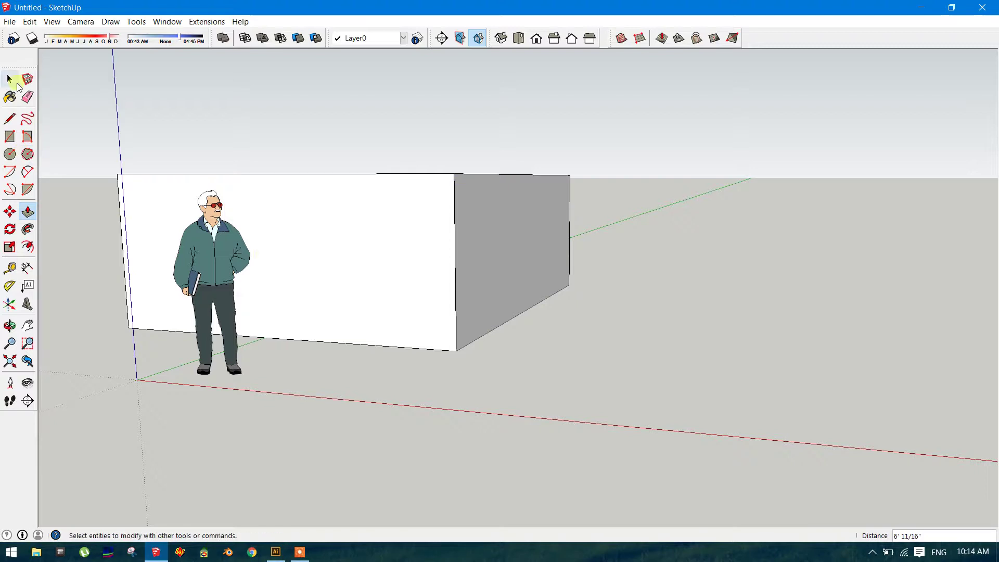
Step: In the 2D Graphic export options, turn off Use view size and note 3200 × 1594 px
{"action": "left_click", "coordinate": [7, 22]}
{"action": "mouse_move", "coordinate": [104, 198]}
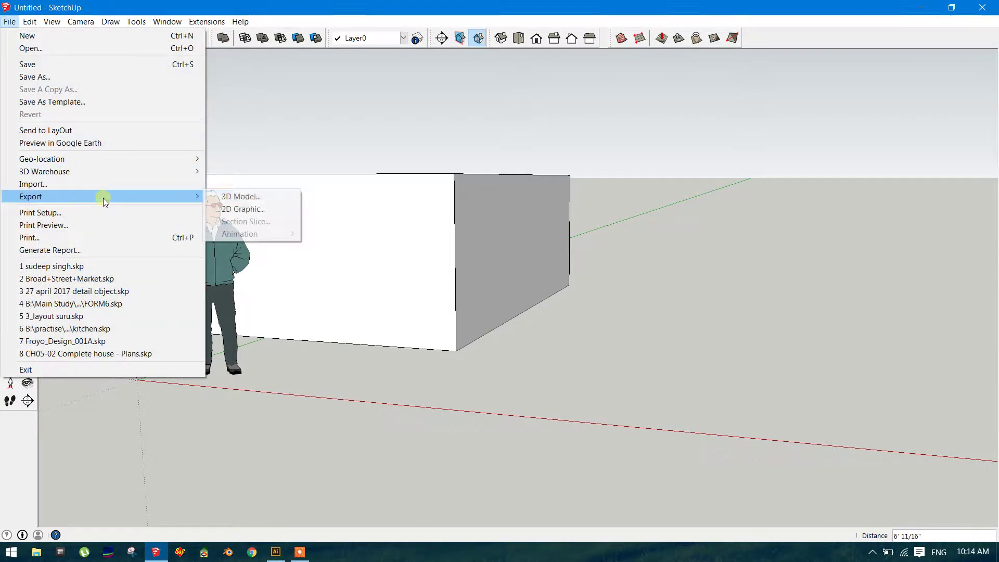
{"action": "left_click", "coordinate": [254, 209]}
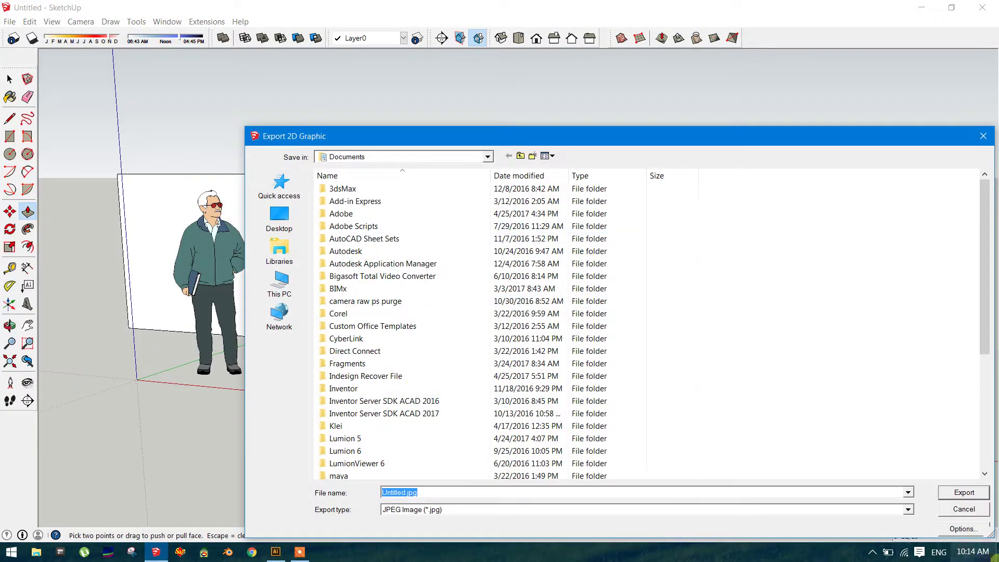
{"action": "left_click", "coordinate": [964, 529]}
{"action": "left_click", "coordinate": [556, 286]}
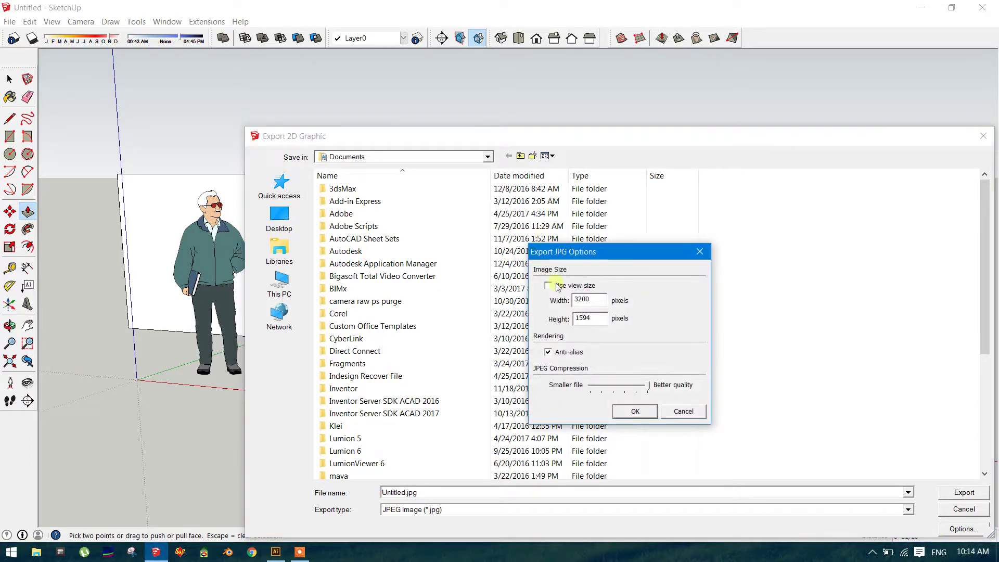
{"action": "double_click", "coordinate": [603, 300]}
Step: Create a new Illustrator document, Untitled-2, with a 3200 × 1594 px artboard
{"action": "left_click", "coordinate": [267, 556]}
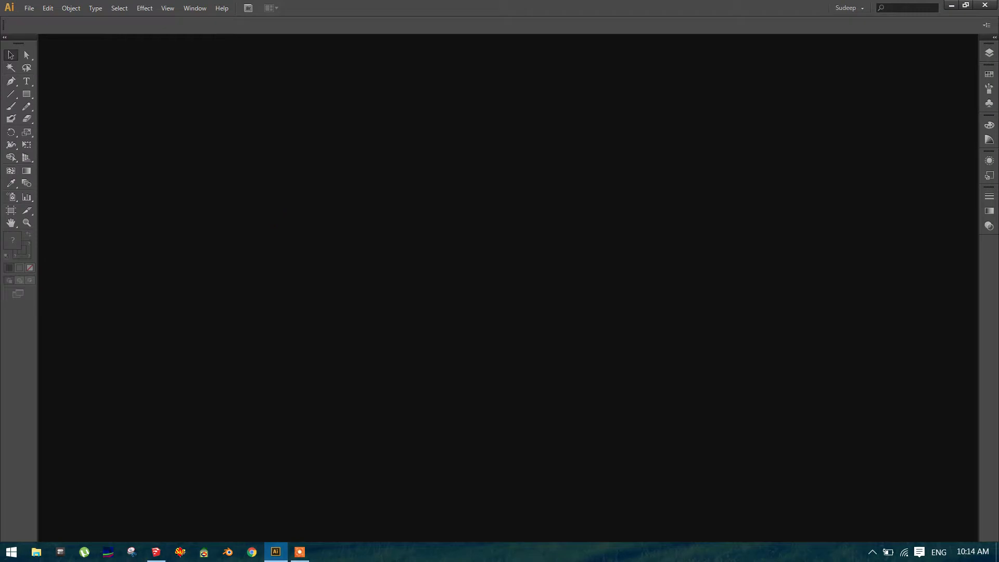
{"action": "left_click", "coordinate": [29, 7]}
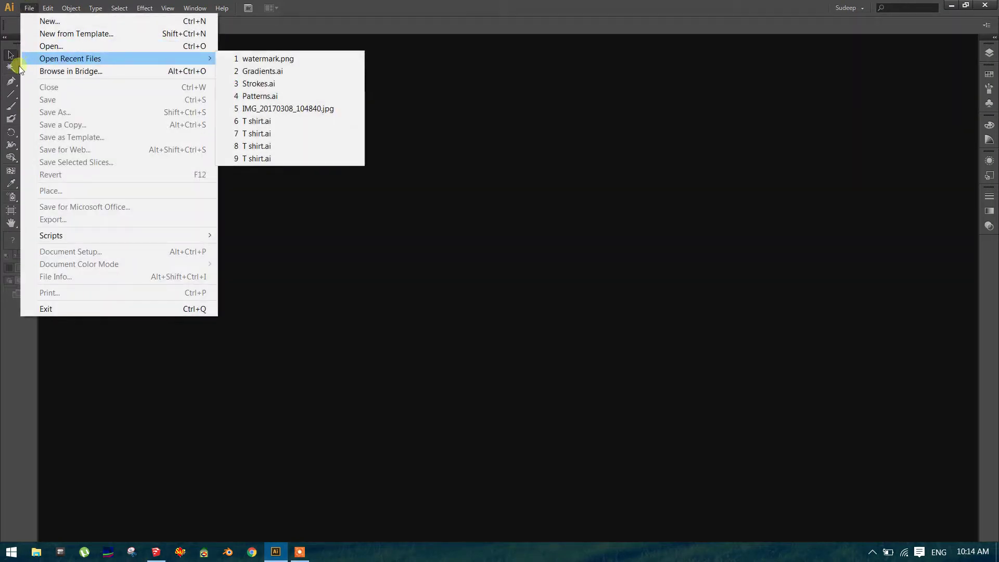
{"action": "left_click", "coordinate": [46, 20]}
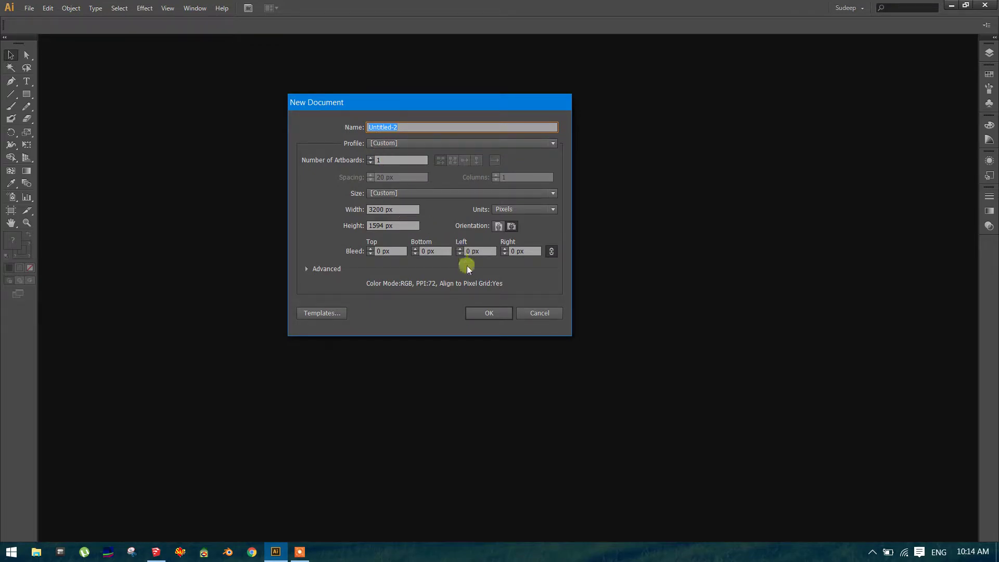
{"action": "left_click", "coordinate": [487, 316]}
Step: Draw a rectangle over the whole artboard, then inset it to about 3083 × 1532 px
{"action": "key", "text": "r"}
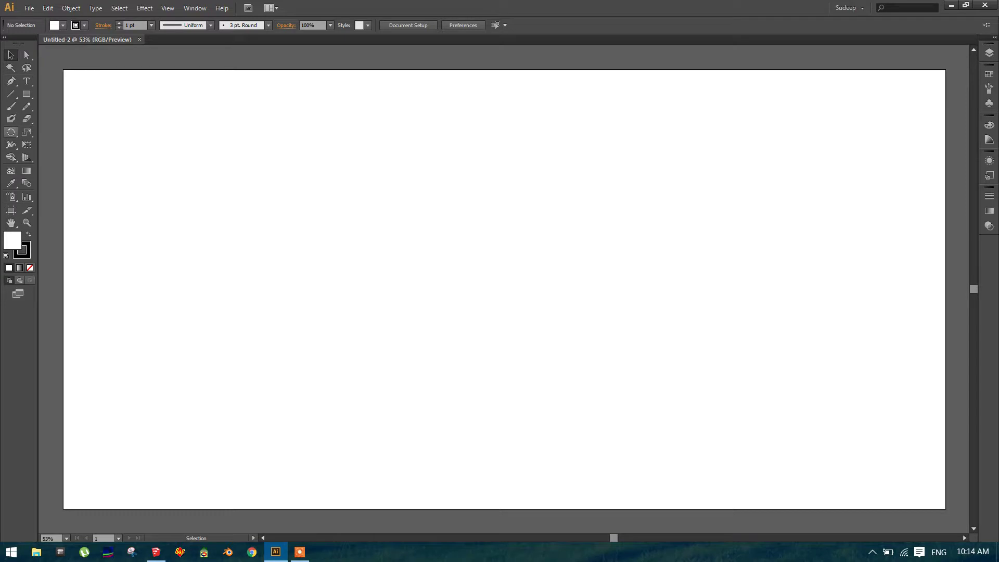
{"action": "left_click", "coordinate": [25, 94]}
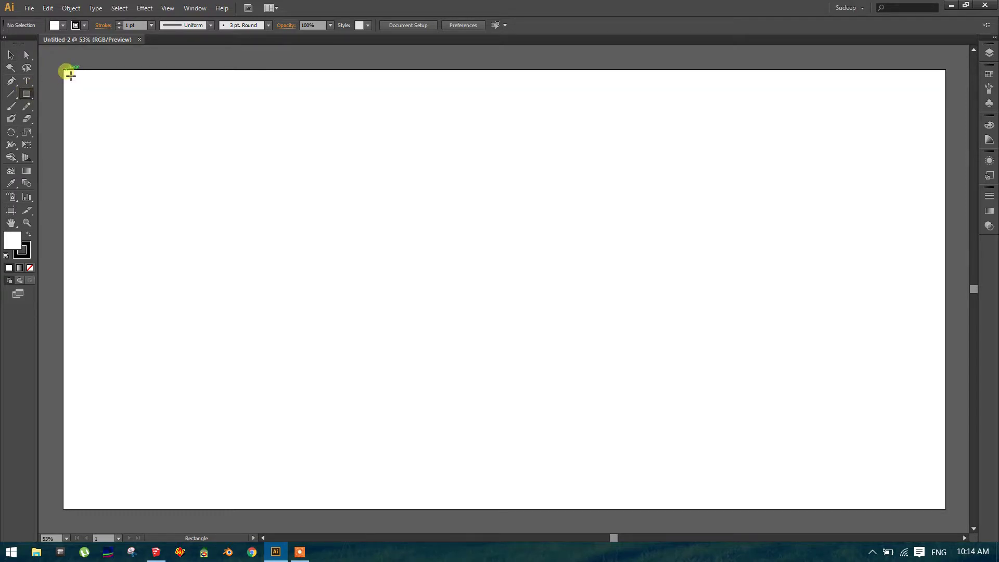
{"action": "left_click_drag", "start_coordinate": [69, 73], "coordinate": [947, 509]}
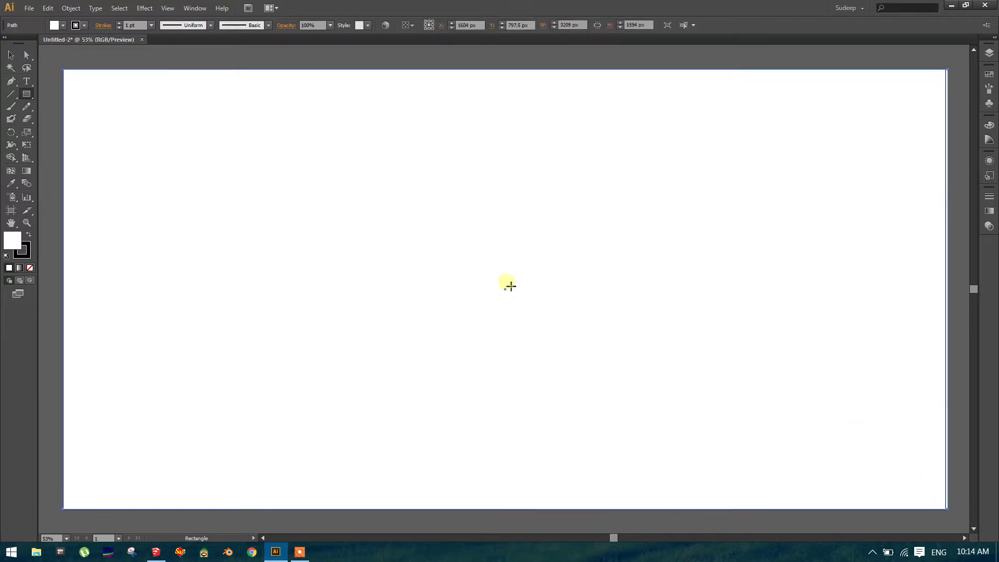
{"action": "left_click", "coordinate": [10, 54]}
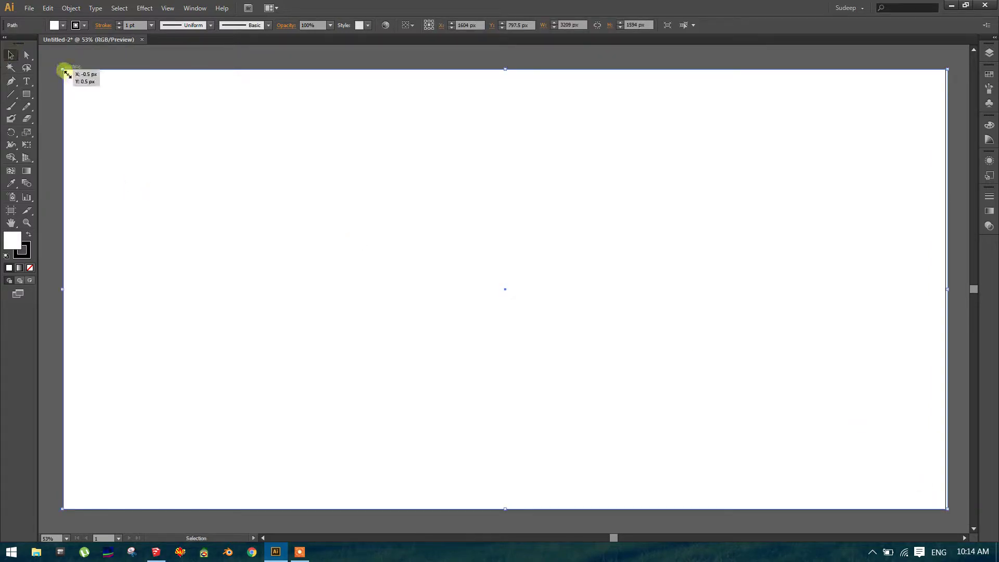
{"action": "left_click_drag", "start_coordinate": [67, 73], "coordinate": [48, 81]}
{"action": "scroll", "coordinate": [275, 187], "scroll_direction": "down", "scroll_amount": 2}
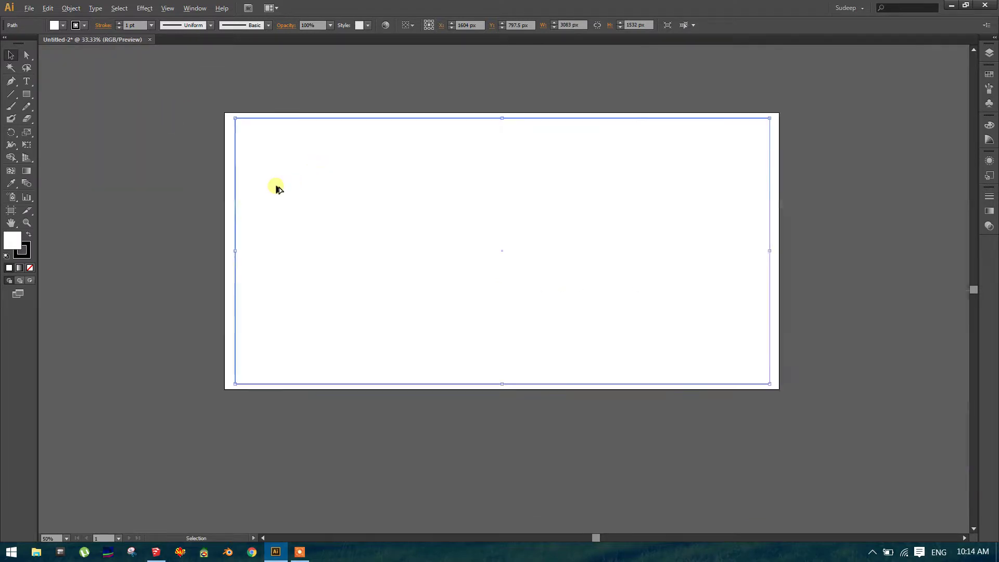
Step: Give the rectangle a red stroke thickened to 24 pt
{"action": "left_click", "coordinate": [63, 26]}
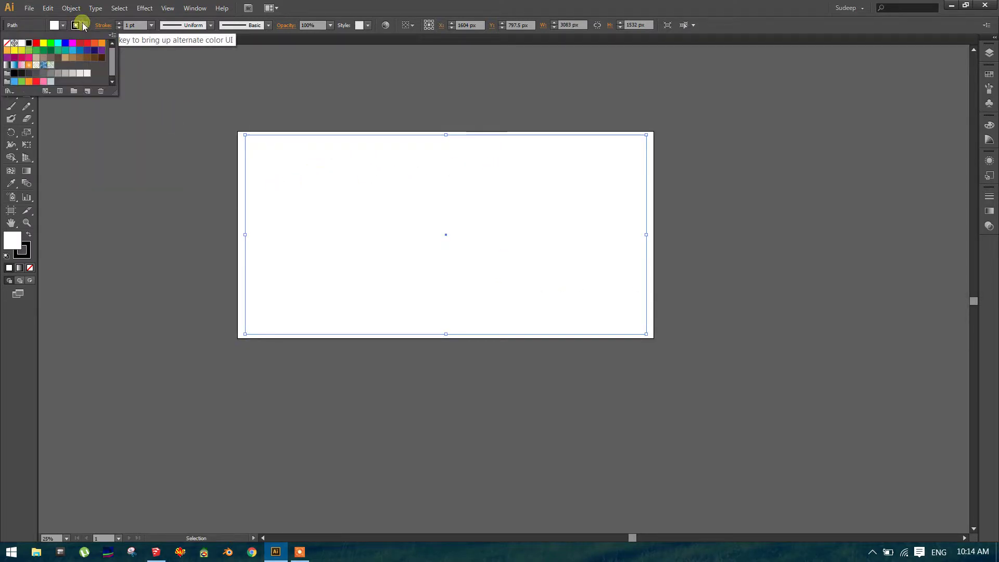
{"action": "left_click", "coordinate": [39, 45]}
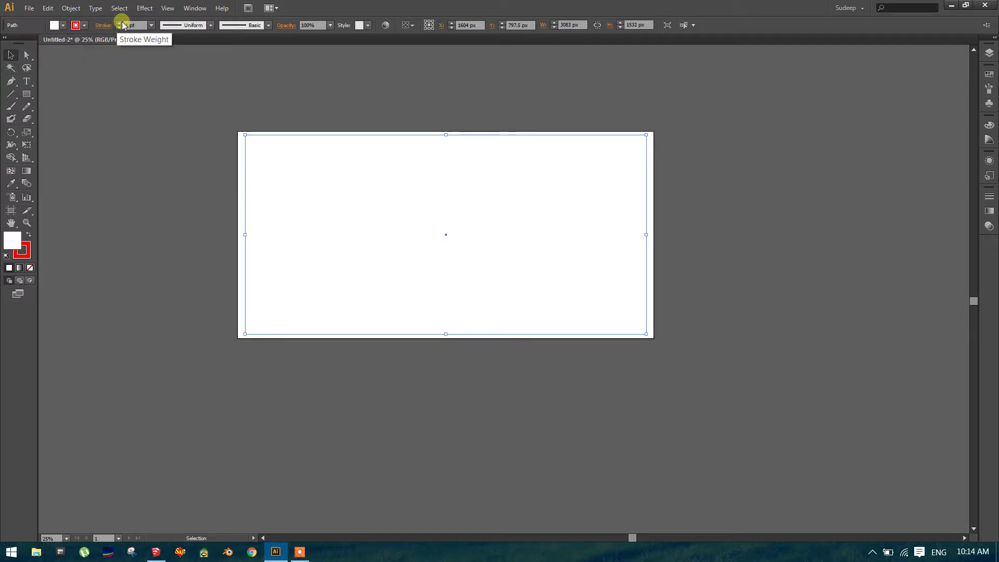
{"action": "left_click", "coordinate": [119, 23]}
{"action": "left_click", "coordinate": [119, 23]}
{"action": "left_click", "coordinate": [119, 23]}
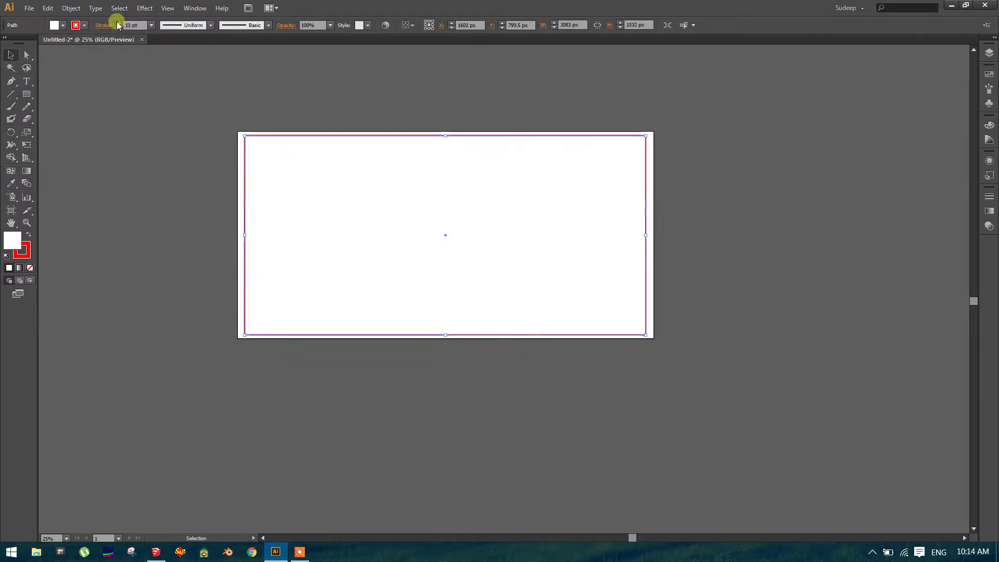
{"action": "left_click", "coordinate": [119, 23]}
{"action": "left_click", "coordinate": [118, 23]}
{"action": "left_click", "coordinate": [119, 23]}
{"action": "left_click", "coordinate": [118, 23]}
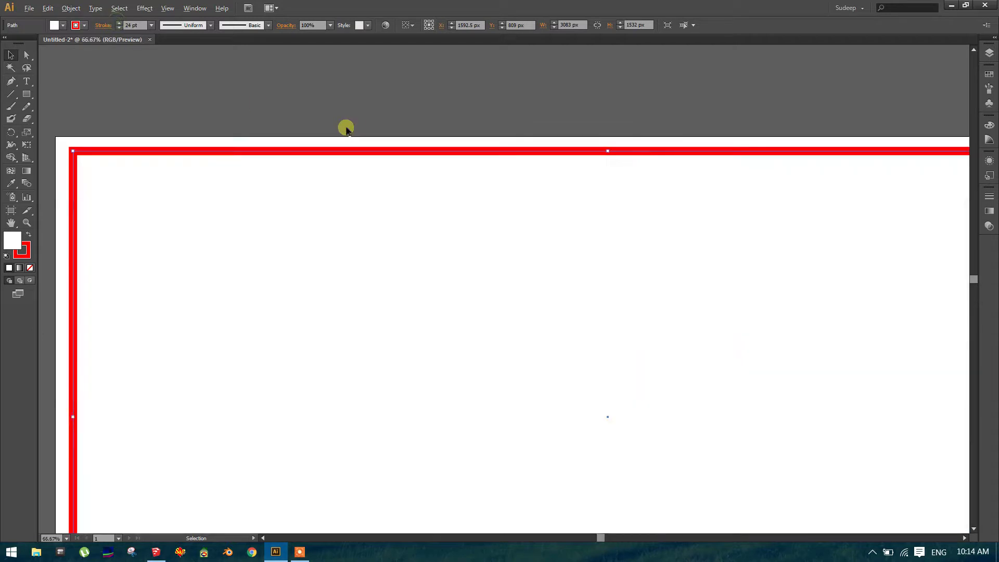
Step: Stretch the rectangle's left, right, top and bottom edges out to the artboard bounds
{"action": "scroll", "coordinate": [346, 129], "scroll_direction": "up", "scroll_amount": 2}
{"action": "scroll", "coordinate": [265, 150], "scroll_direction": "down", "scroll_amount": 3}
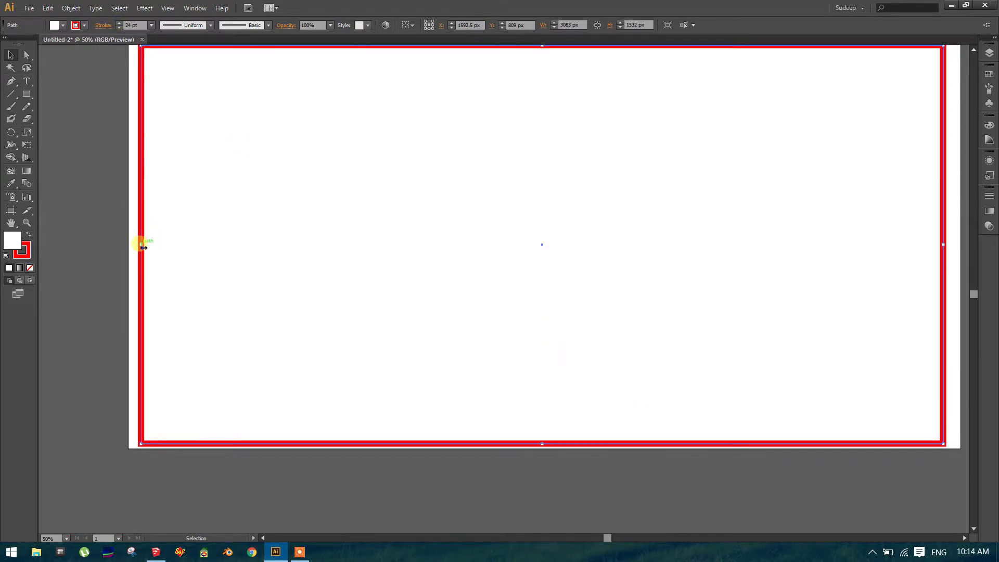
{"action": "left_click_drag", "start_coordinate": [142, 244], "coordinate": [134, 247]}
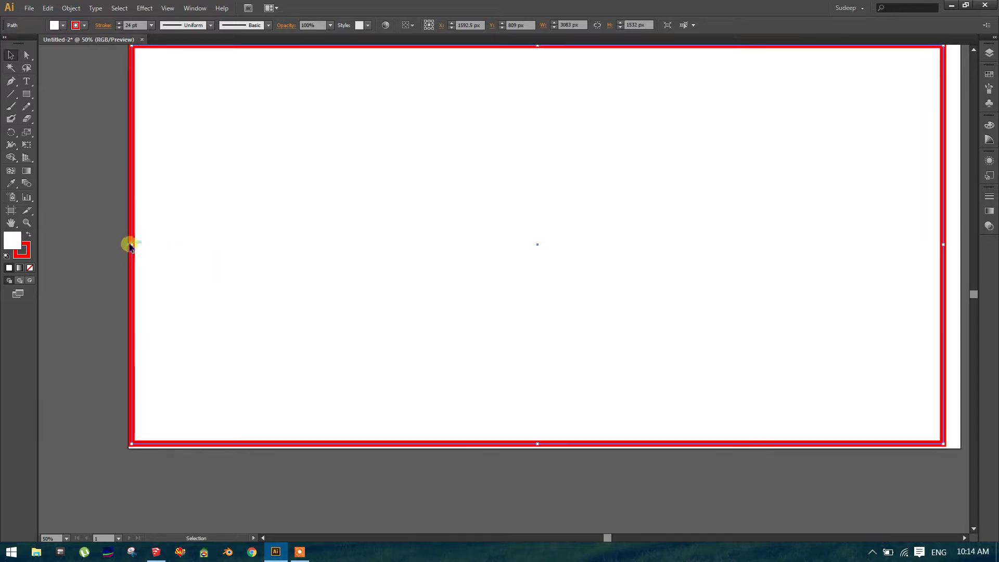
{"action": "scroll", "coordinate": [116, 295], "scroll_direction": "down", "scroll_amount": 2}
{"action": "scroll", "coordinate": [522, 278], "scroll_direction": "up", "scroll_amount": 3}
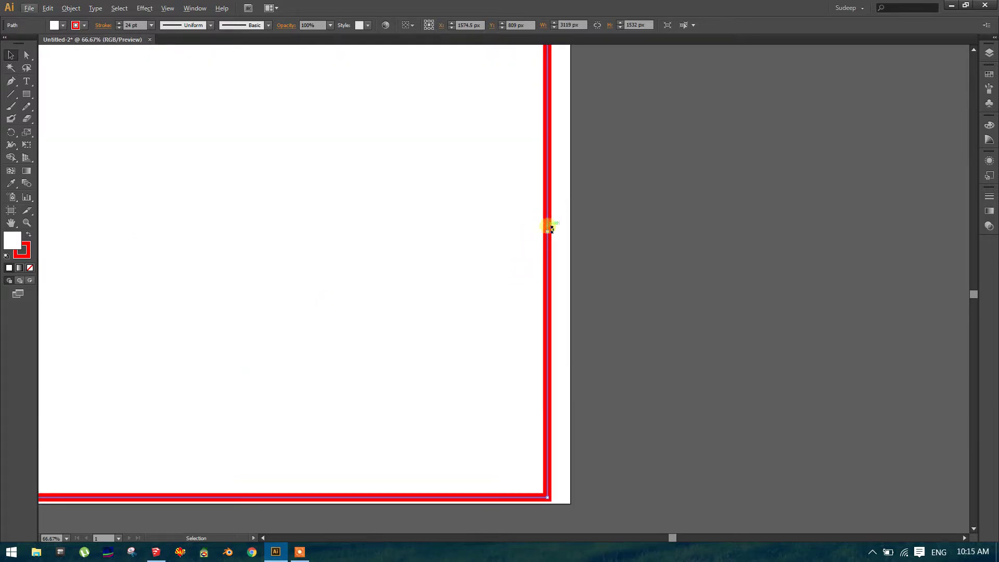
{"action": "left_click_drag", "start_coordinate": [552, 232], "coordinate": [573, 230]}
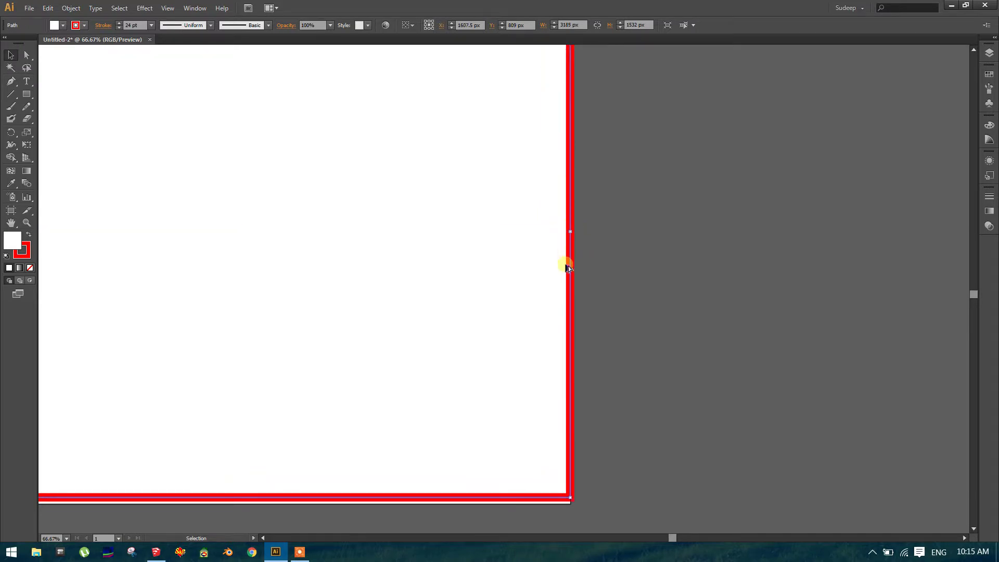
{"action": "scroll", "coordinate": [565, 268], "scroll_direction": "down", "scroll_amount": 1}
{"action": "scroll", "coordinate": [277, 101], "scroll_direction": "up", "scroll_amount": 2}
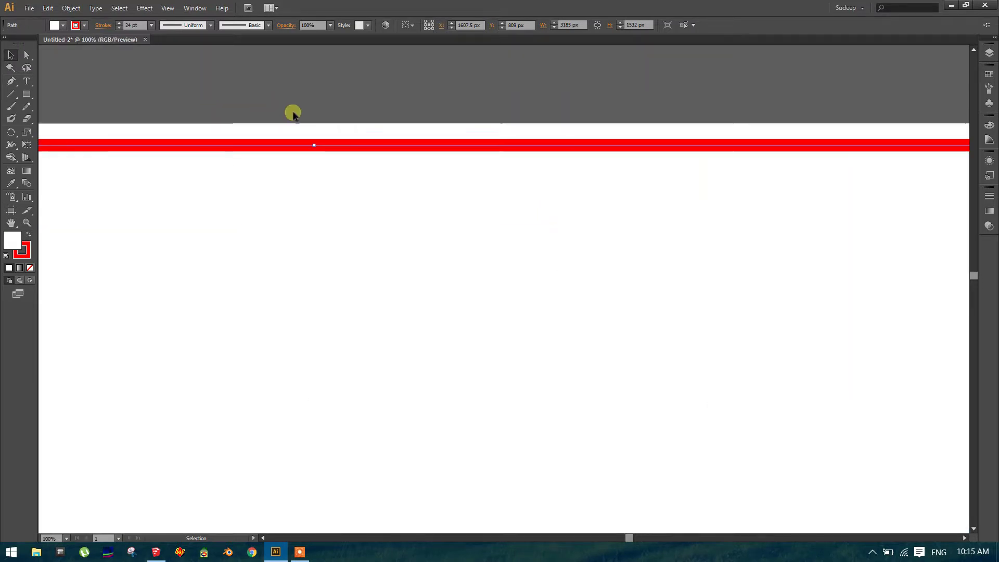
{"action": "left_click_drag", "start_coordinate": [319, 146], "coordinate": [315, 126]}
{"action": "scroll", "coordinate": [453, 154], "scroll_direction": "down", "scroll_amount": 3}
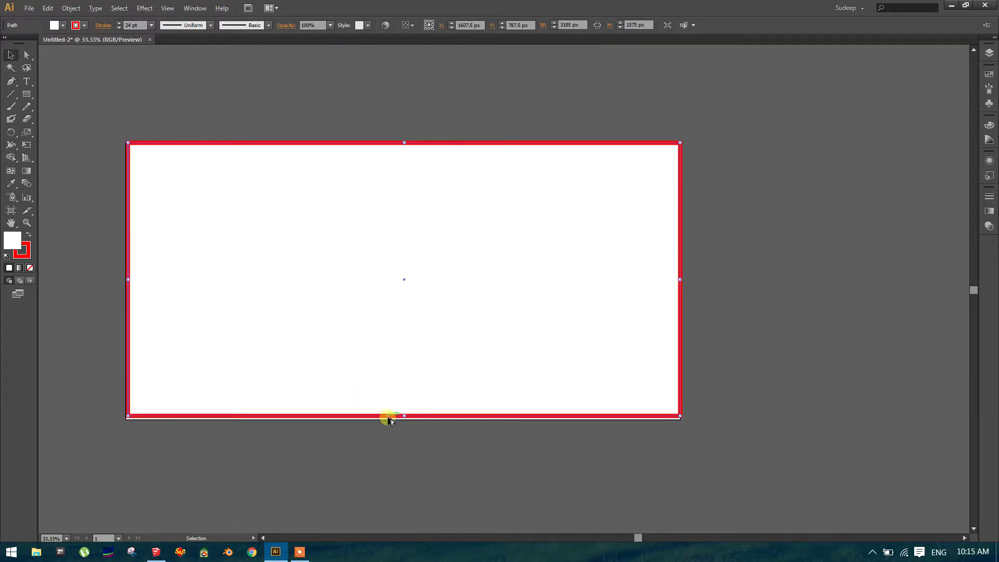
{"action": "scroll", "coordinate": [404, 418], "scroll_direction": "up", "scroll_amount": 3}
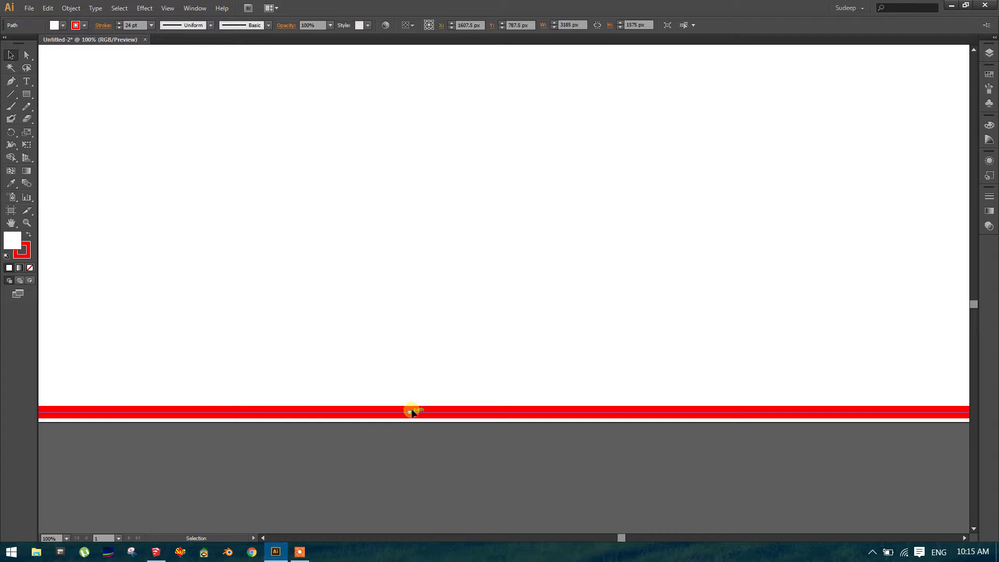
{"action": "left_click_drag", "start_coordinate": [412, 413], "coordinate": [407, 420]}
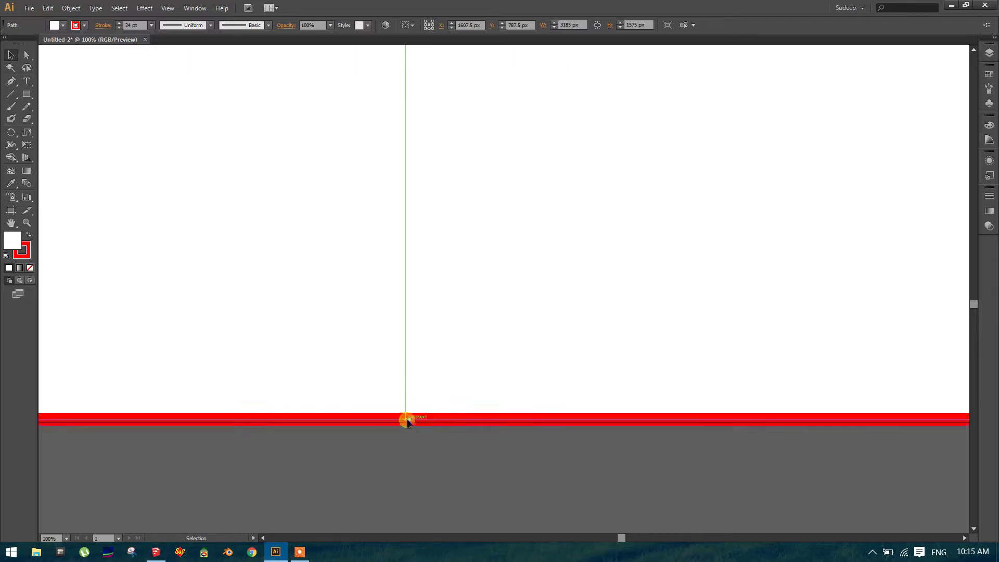
{"action": "scroll", "coordinate": [451, 361], "scroll_direction": "down", "scroll_amount": 3}
{"action": "scroll", "coordinate": [451, 361], "scroll_direction": "down", "scroll_amount": 1}
{"action": "scroll", "coordinate": [486, 277], "scroll_direction": "up", "scroll_amount": 1}
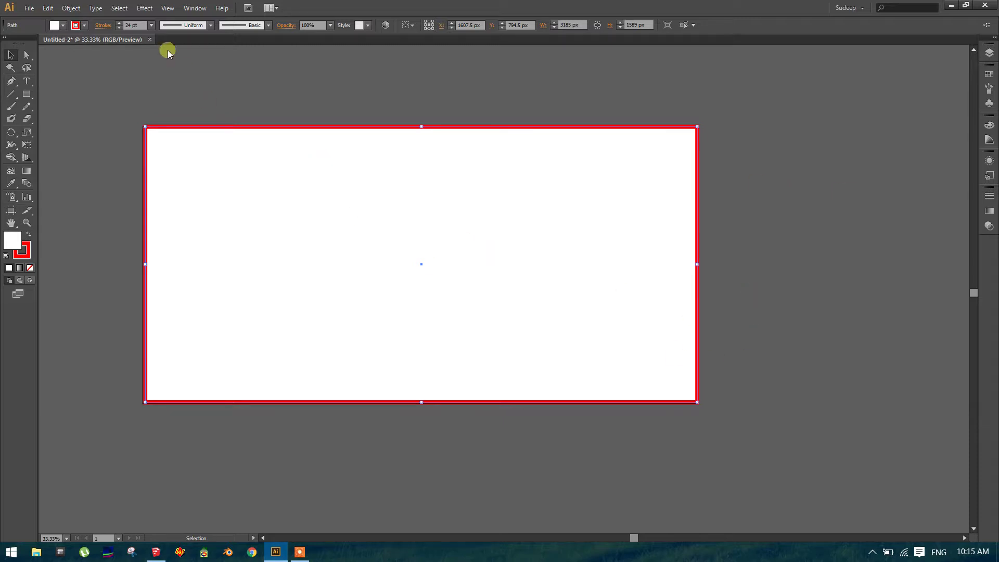
Step: Set the rectangle's fill to None and deselect it
{"action": "left_click", "coordinate": [63, 25]}
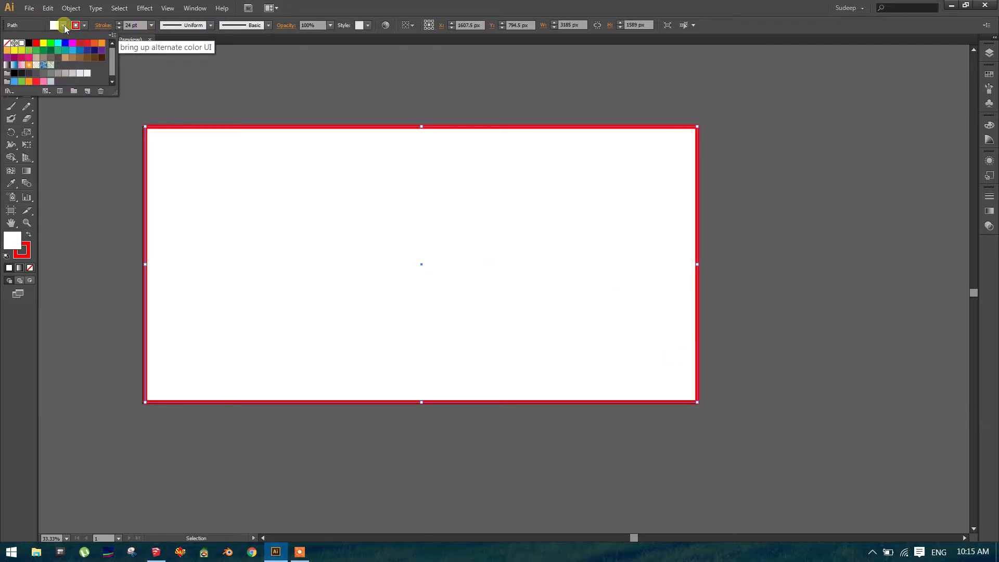
{"action": "left_click", "coordinate": [8, 42]}
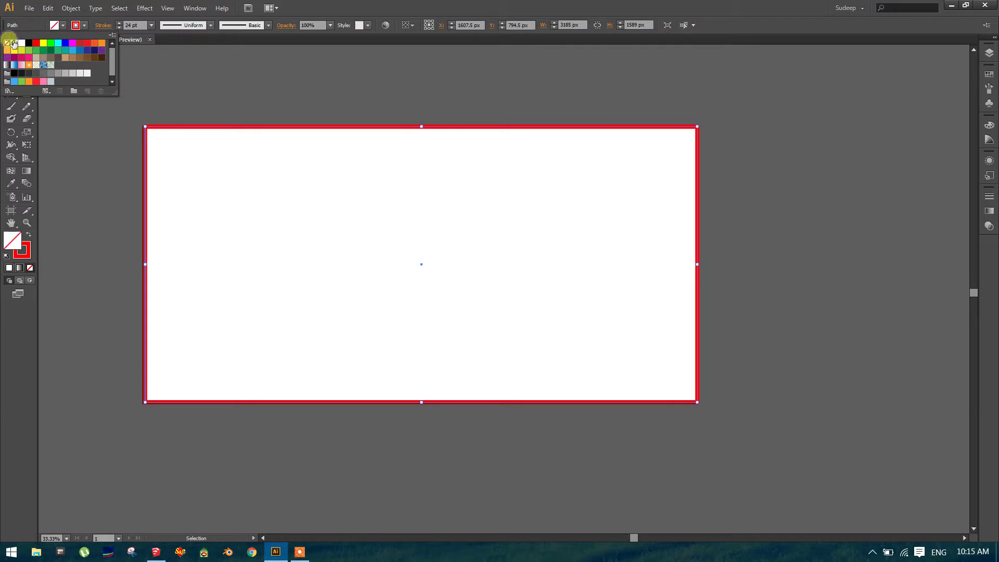
{"action": "left_click", "coordinate": [380, 252]}
{"action": "left_click", "coordinate": [384, 274]}
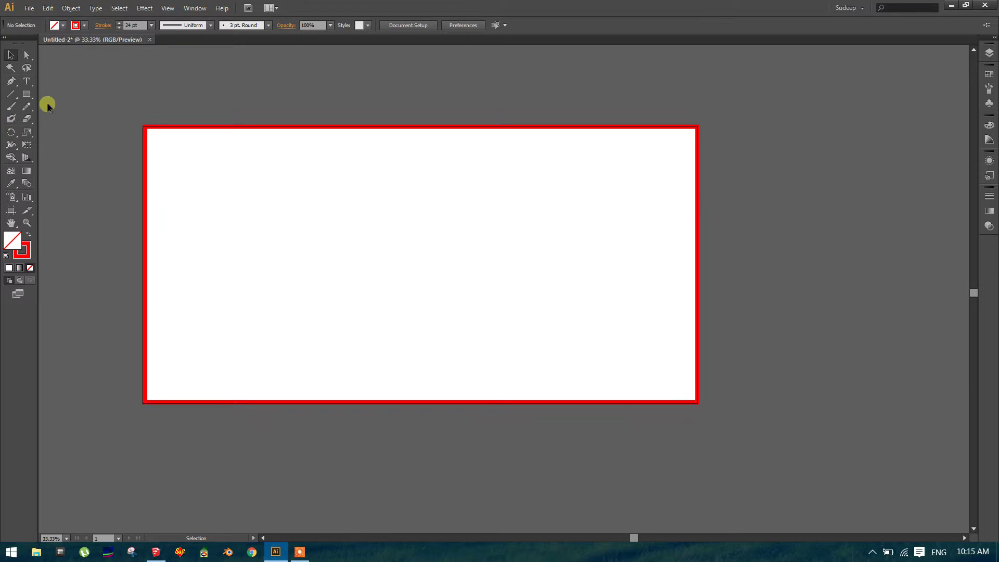
Step: Add a 30 pt text area at lower right reading '© Company Name' with 'Address' below
{"action": "left_click", "coordinate": [27, 81]}
{"action": "left_click_drag", "start_coordinate": [496, 339], "coordinate": [673, 380]}
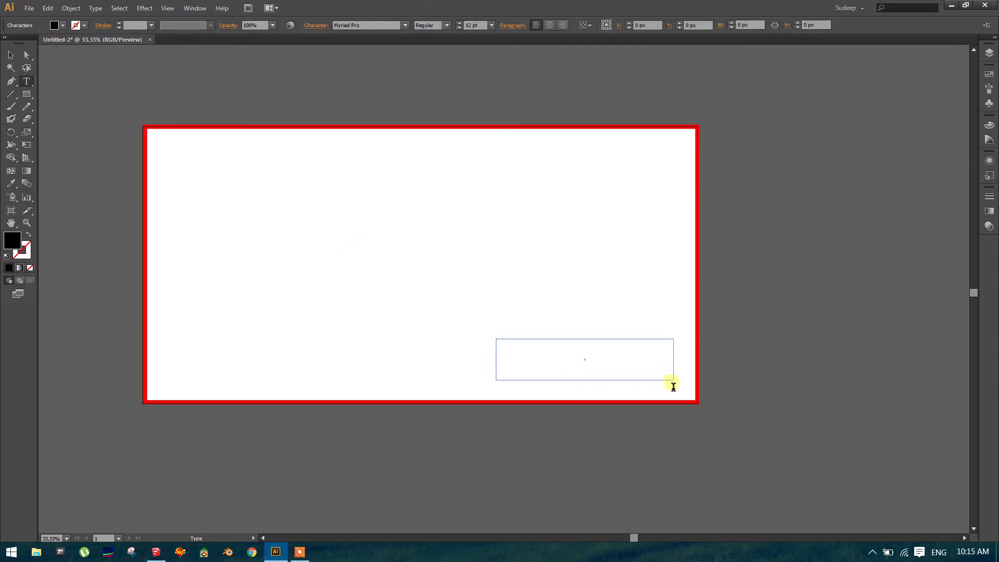
{"action": "left_click", "coordinate": [478, 25]}
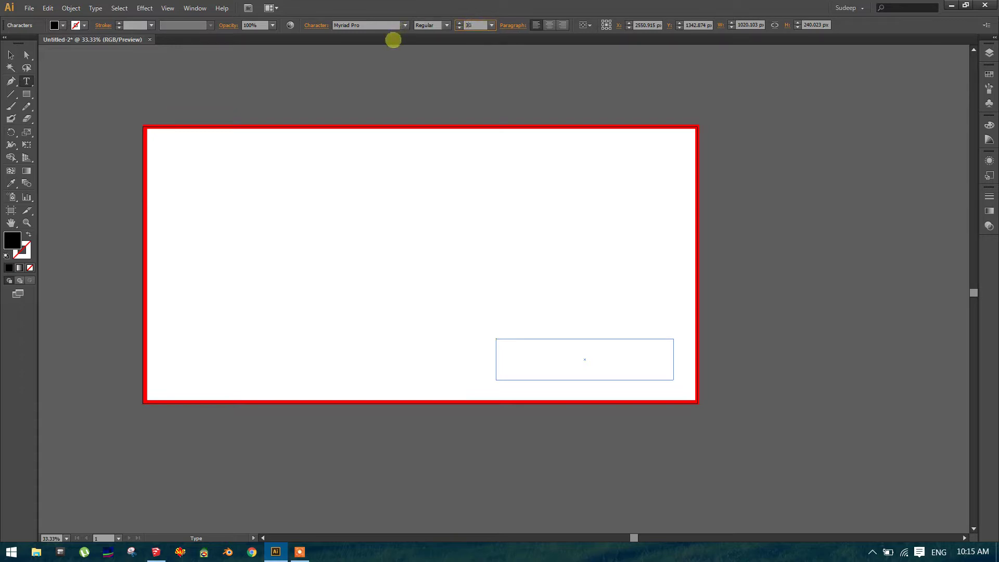
{"action": "key", "text": "Return"}
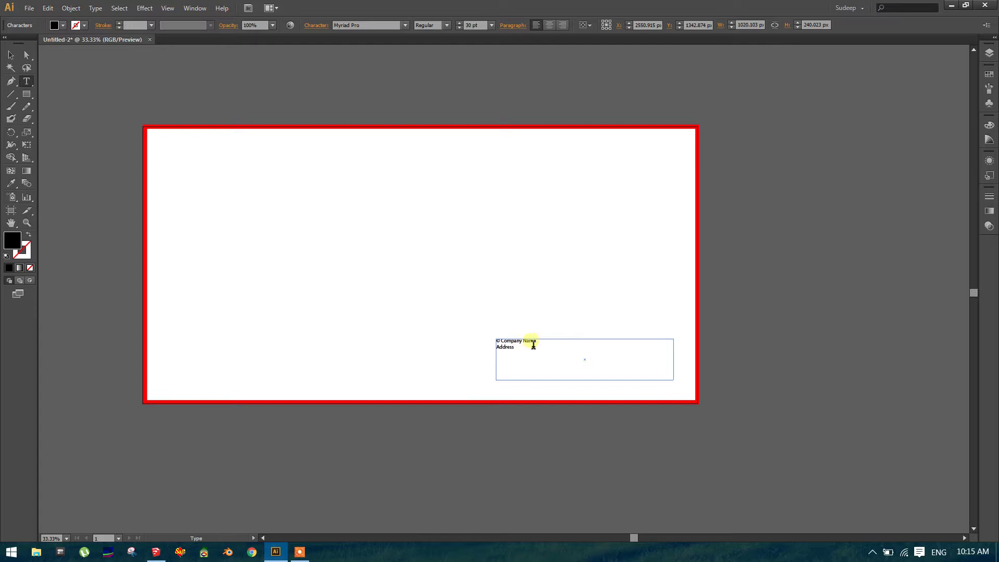
{"action": "left_click_drag", "start_coordinate": [545, 348], "coordinate": [468, 322]}
{"action": "double_click", "coordinate": [516, 352]}
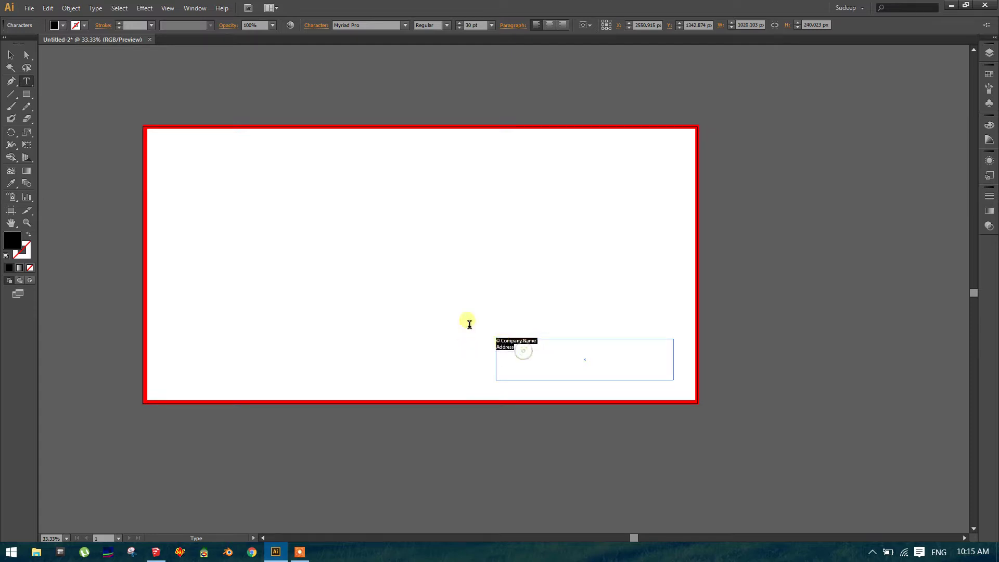
Step: Enlarge the text to about 69 pt, centre-align it, and move the frame toward the lower right
{"action": "left_click", "coordinate": [459, 23]}
{"action": "left_click", "coordinate": [458, 23]}
{"action": "left_click", "coordinate": [458, 23]}
{"action": "left_click_drag", "start_coordinate": [458, 22], "coordinate": [457, 22]}
{"action": "left_click", "coordinate": [549, 25]}
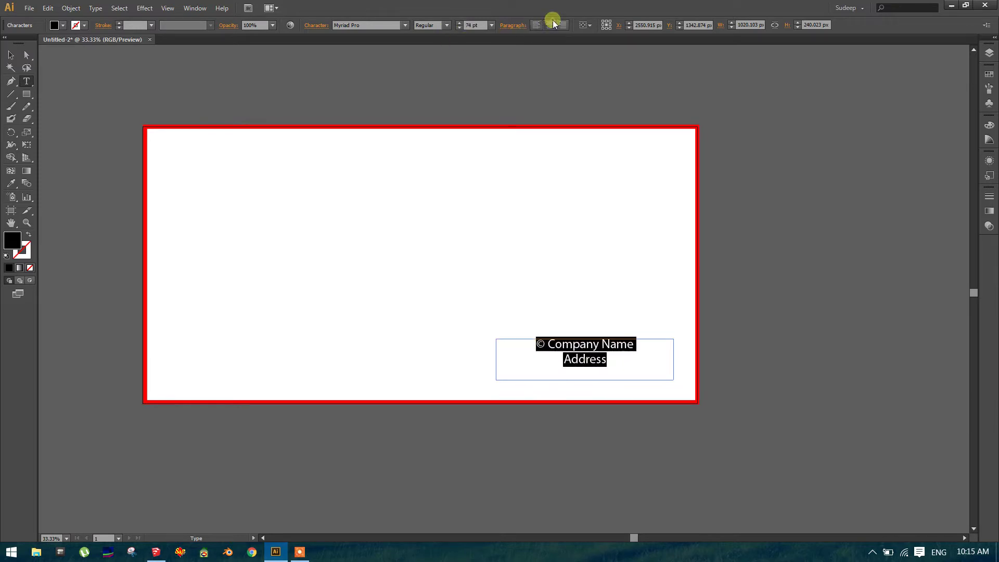
{"action": "left_click", "coordinate": [11, 54]}
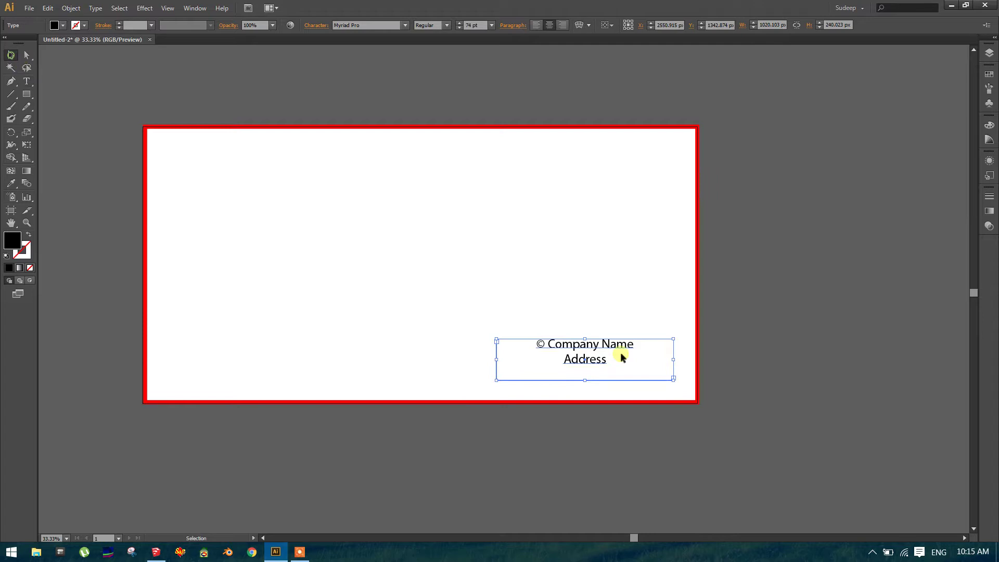
{"action": "left_click_drag", "start_coordinate": [600, 344], "coordinate": [619, 354]}
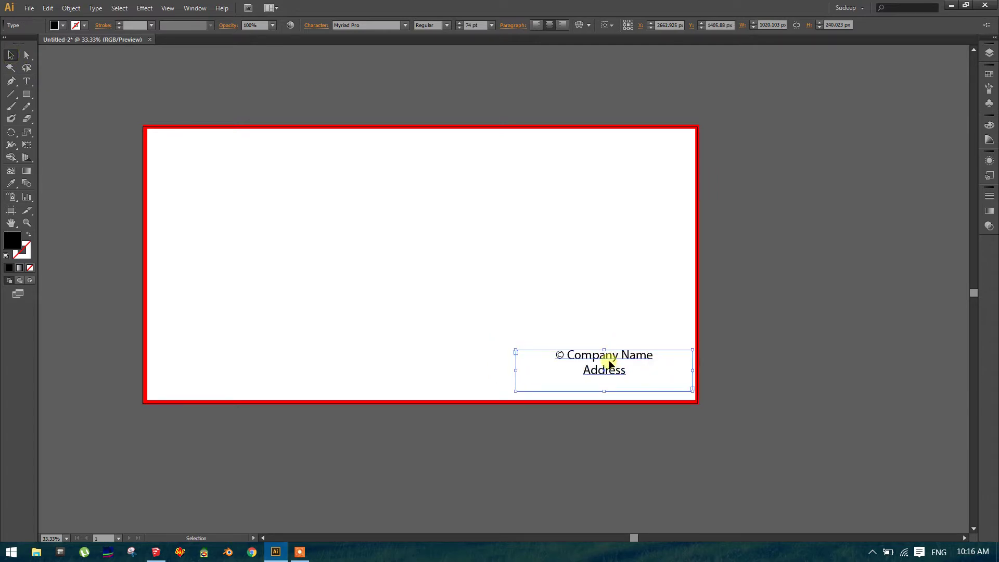
{"action": "key", "text": "Right"}
{"action": "key", "text": "Right"}
{"action": "key", "text": "Right"}
{"action": "key", "text": "Right"}
{"action": "key", "text": "Right"}
{"action": "key", "text": "Right"}
{"action": "key", "text": "Right"}
{"action": "key", "text": "Right"}
{"action": "key", "text": "Right"}
{"action": "key", "text": "Right"}
{"action": "key", "text": "Right"}
{"action": "key", "text": "Right"}
{"action": "key", "text": "Right"}
{"action": "key", "text": "Right"}
{"action": "key", "text": "Right"}
{"action": "key", "text": "Right"}
{"action": "key", "text": "Right"}
{"action": "key", "text": "Right"}
{"action": "key", "text": "Right"}
{"action": "key", "text": "Right"}
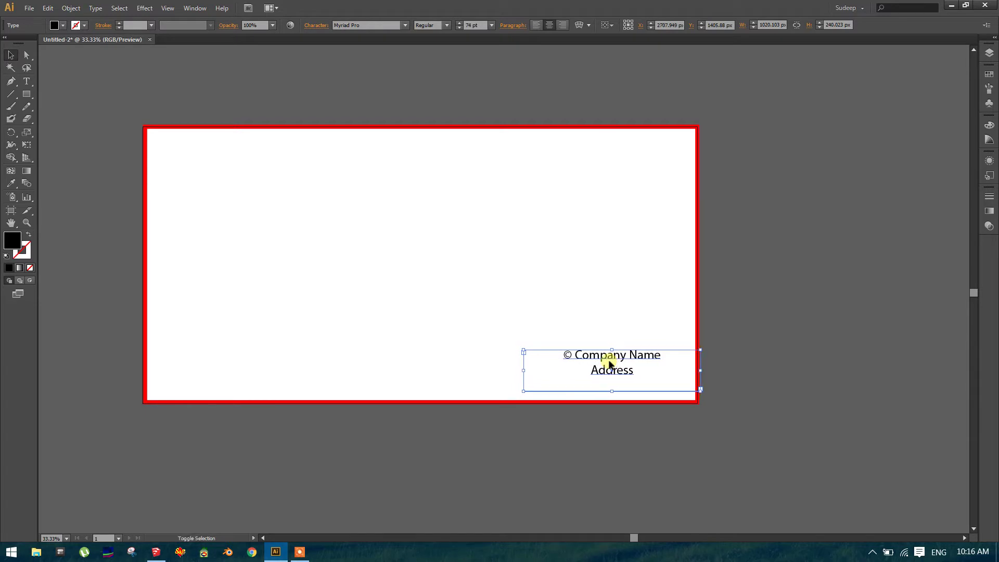
{"action": "key", "text": "shift+Right"}
{"action": "key", "text": "shift+Right"}
{"action": "key", "text": "shift+Right"}
{"action": "key", "text": "shift+Right"}
{"action": "key", "text": "shift+Right"}
{"action": "key", "text": "shift+Right"}
{"action": "key", "text": "shift+Right"}
{"action": "key", "text": "shift+Right"}
{"action": "key", "text": "shift+Right"}
{"action": "key", "text": "shift+Right"}
{"action": "key", "text": "shift+Right"}
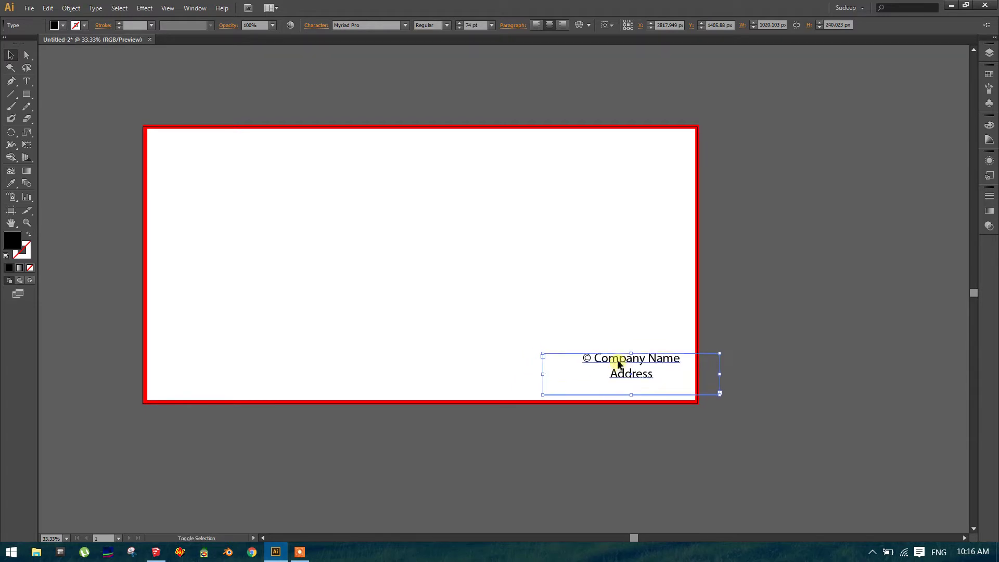
{"action": "key", "text": "shift+Down"}
{"action": "key", "text": "shift+Down"}
{"action": "key", "text": "shift+Down"}
{"action": "key", "text": "shift+Down"}
{"action": "key", "text": "shift+Down"}
{"action": "key", "text": "shift+Down"}
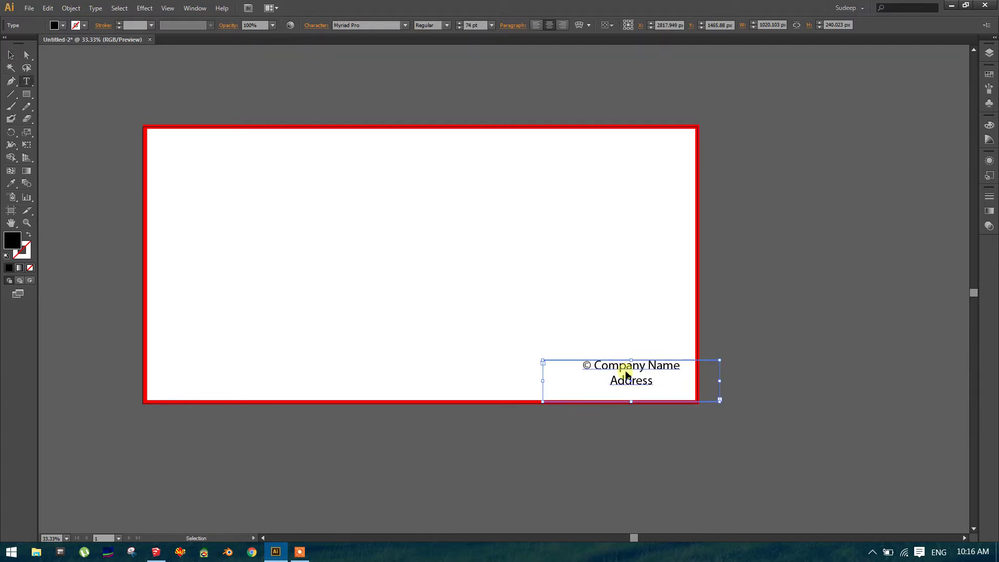
Step: Colour both text lines red and deselect
{"action": "triple_click", "coordinate": [626, 373]}
{"action": "left_click_drag", "start_coordinate": [585, 367], "coordinate": [670, 392]}
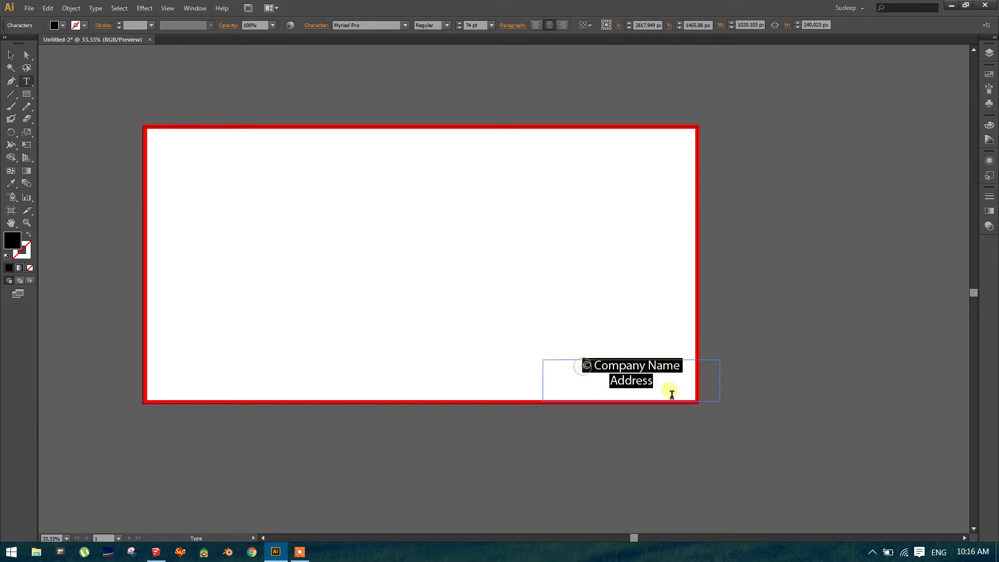
{"action": "left_click", "coordinate": [52, 26]}
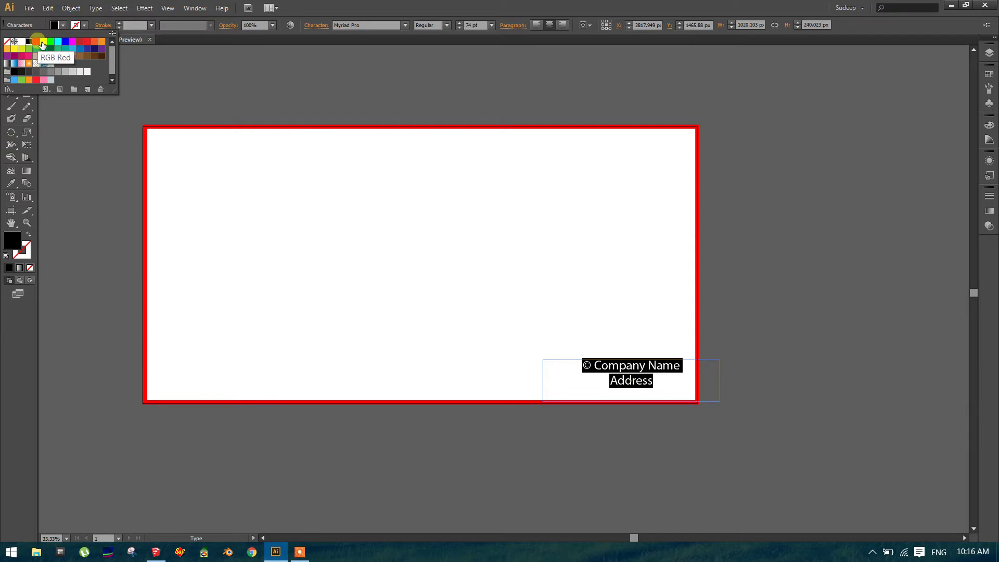
{"action": "left_click", "coordinate": [36, 41]}
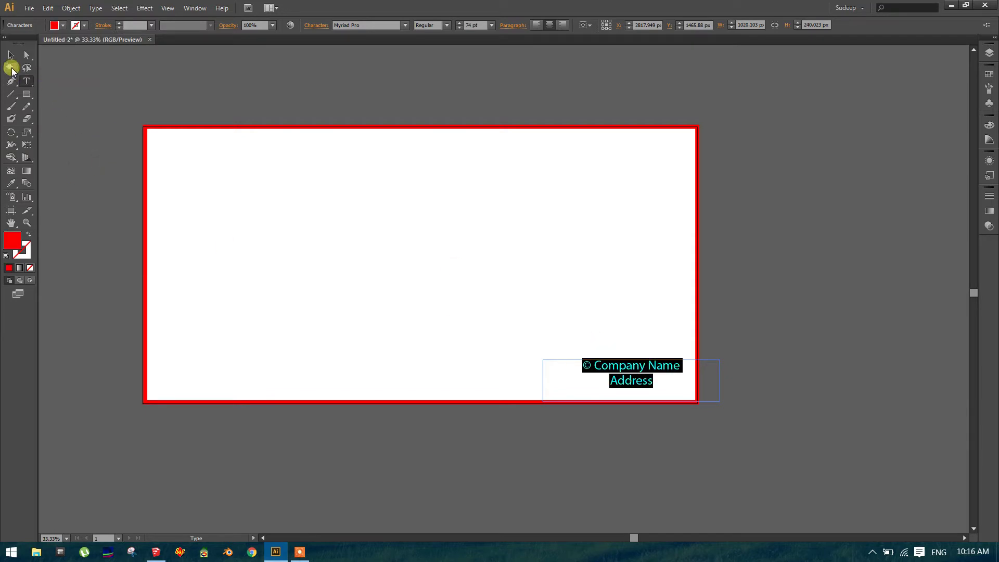
{"action": "left_click", "coordinate": [12, 57]}
{"action": "left_click", "coordinate": [415, 312]}
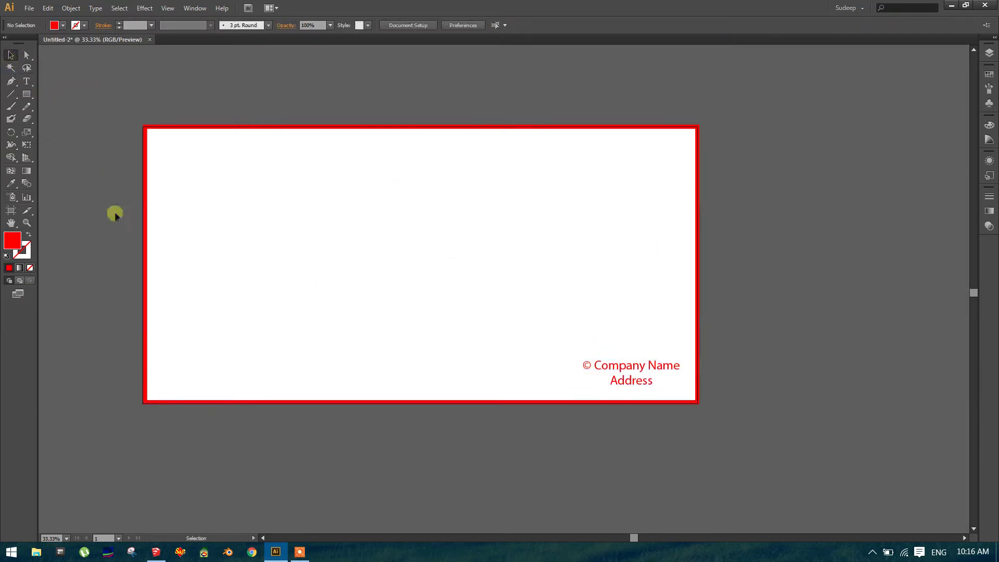
Step: Adjust the red border rectangle's top edge and deselect it
{"action": "left_click", "coordinate": [191, 127]}
{"action": "left_click_drag", "start_coordinate": [427, 132], "coordinate": [417, 128]}
{"action": "left_click", "coordinate": [381, 185]}
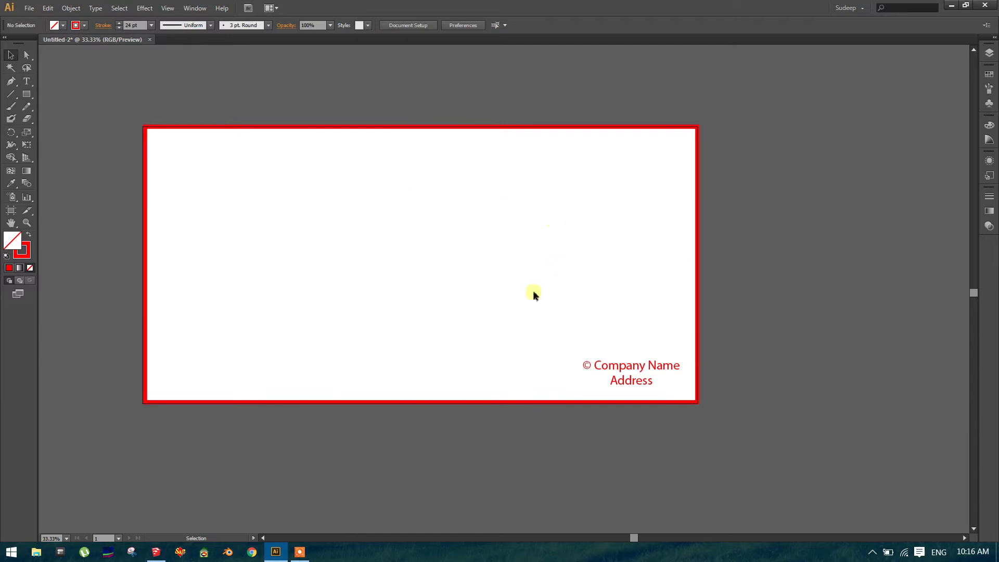
Step: Export the artwork as watermark.png to the Desktop, replacing the existing file, with default PNG options
{"action": "left_click", "coordinate": [40, 8]}
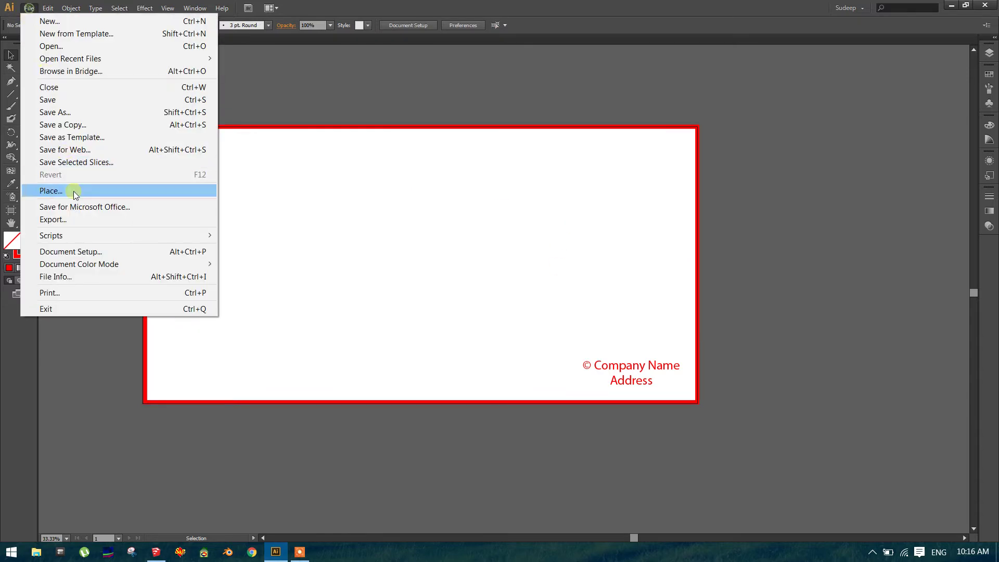
{"action": "left_click", "coordinate": [94, 220]}
{"action": "left_click", "coordinate": [39, 99]}
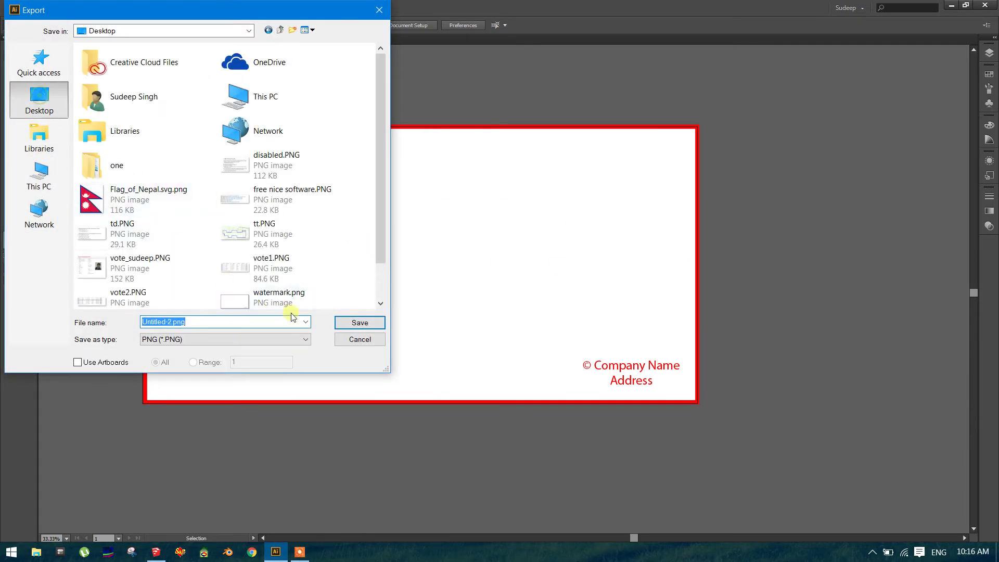
{"action": "type", "text": "w"}
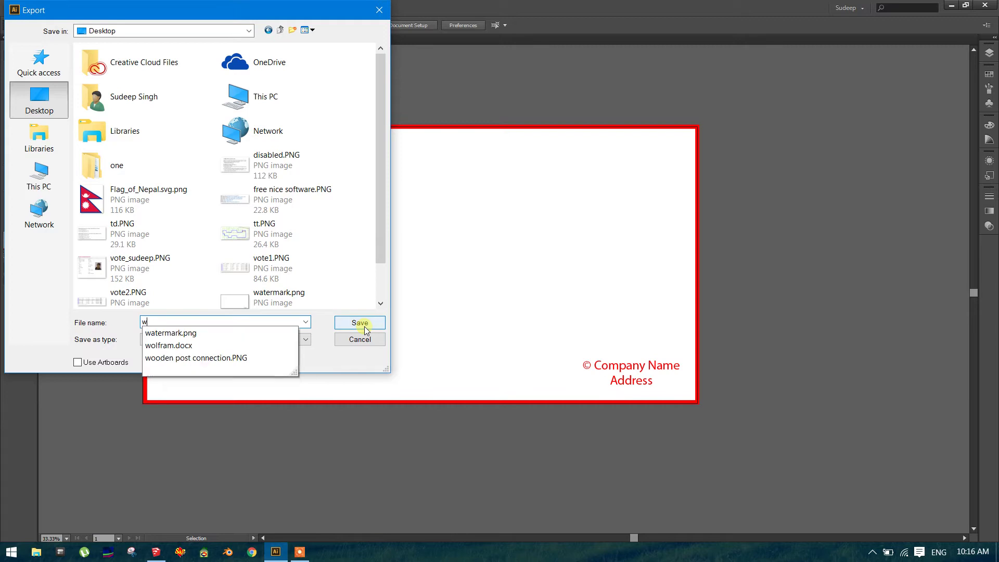
{"action": "left_click", "coordinate": [249, 334]}
{"action": "left_click", "coordinate": [356, 324]}
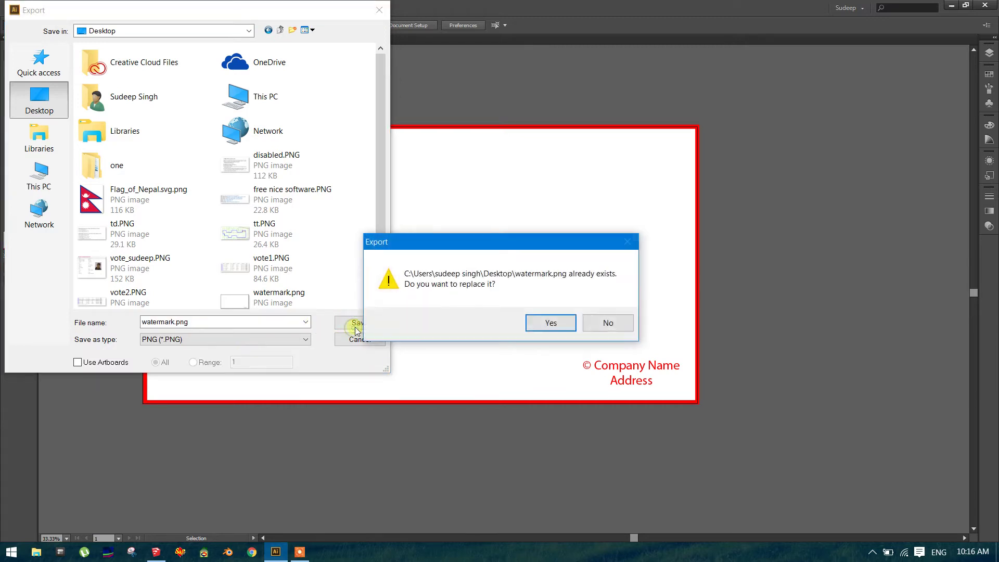
{"action": "left_click", "coordinate": [543, 321]}
{"action": "left_click", "coordinate": [511, 359]}
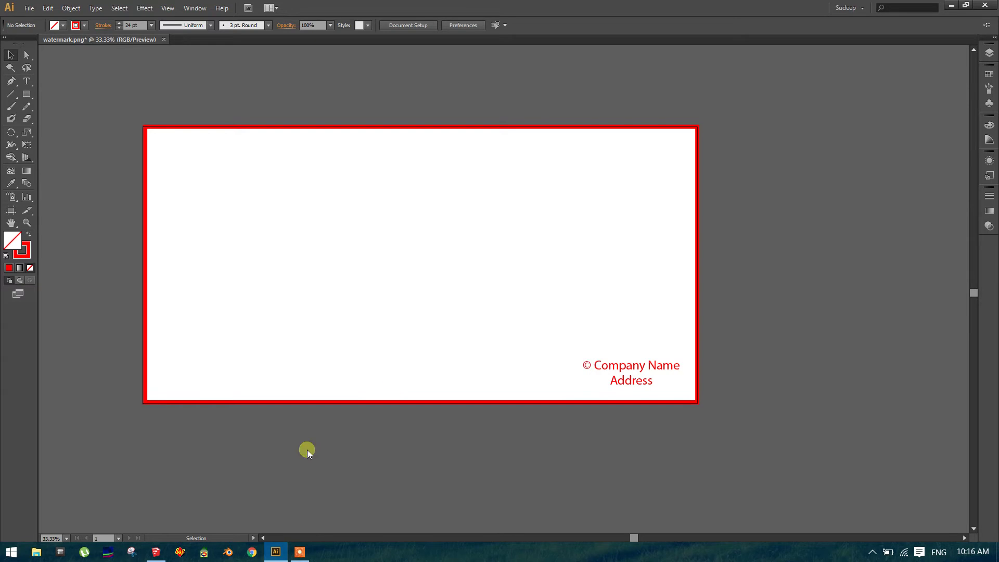
Step: Back in SketchUp, cancel the JPG options and close the unfinished 2D graphic export
{"action": "left_click", "coordinate": [153, 554]}
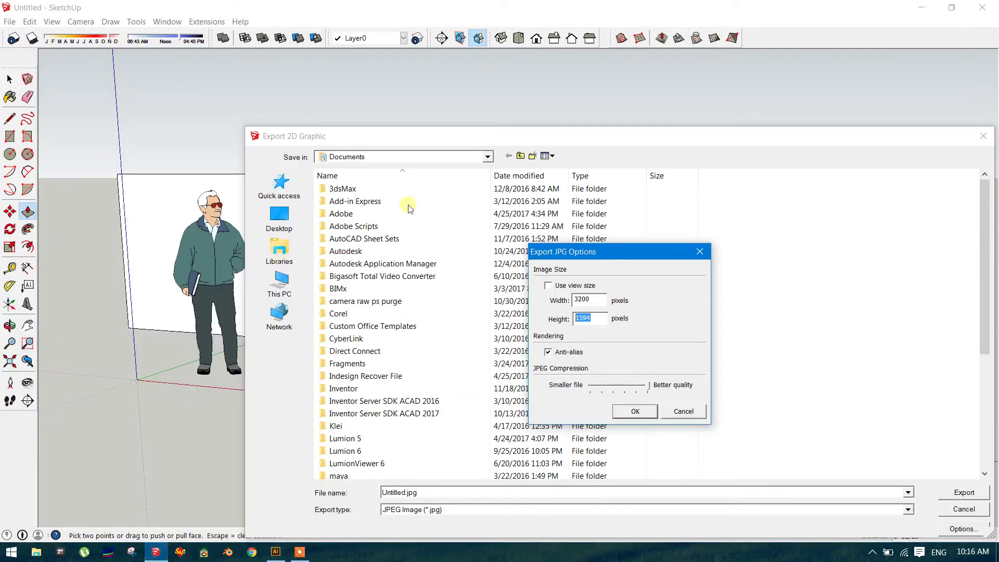
{"action": "left_click", "coordinate": [685, 411]}
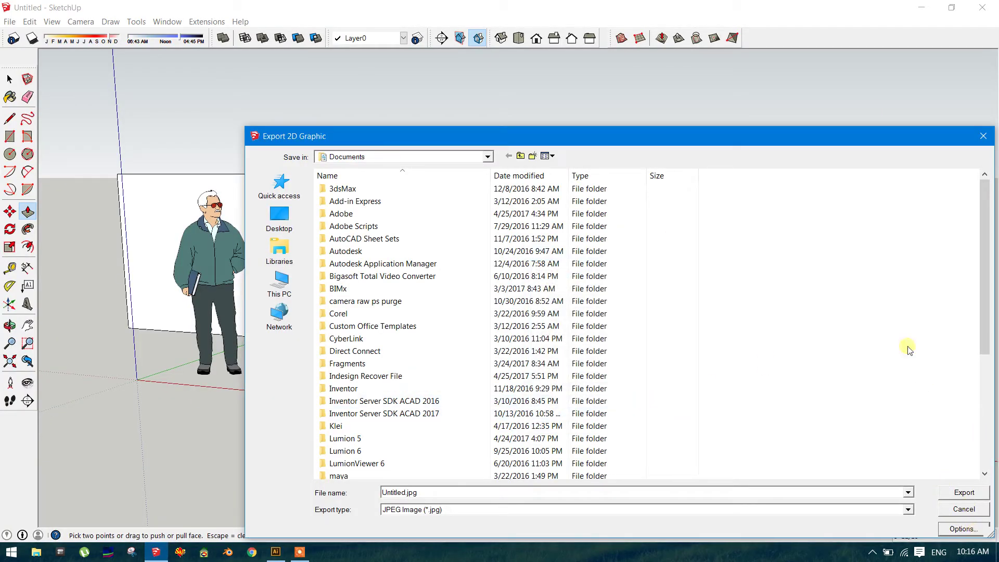
{"action": "left_click", "coordinate": [983, 136]}
Step: In the Styles Watermark settings, add Desktop watermark.png as a new watermark
{"action": "left_click", "coordinate": [167, 21]}
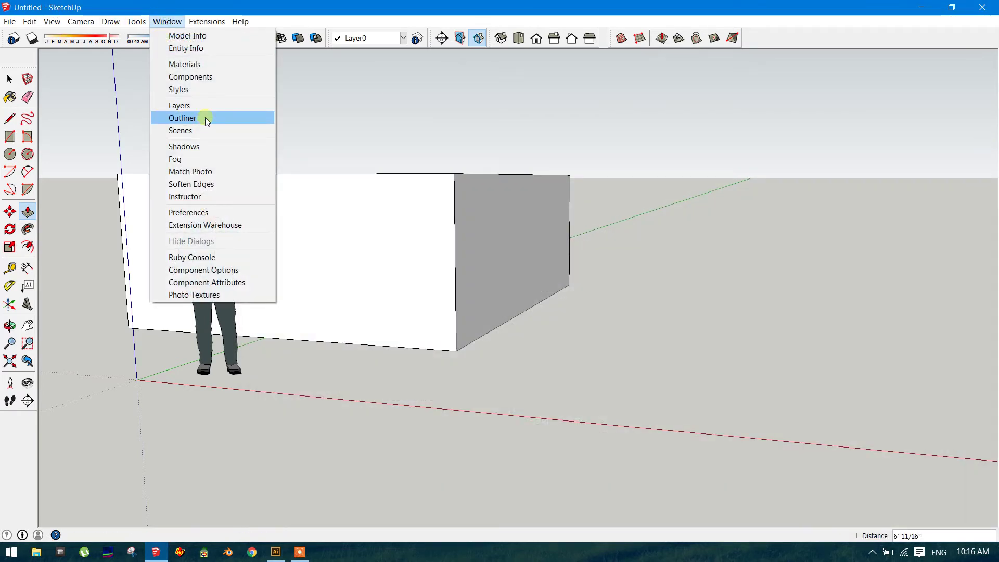
{"action": "left_click", "coordinate": [205, 89]}
{"action": "left_click", "coordinate": [840, 115]}
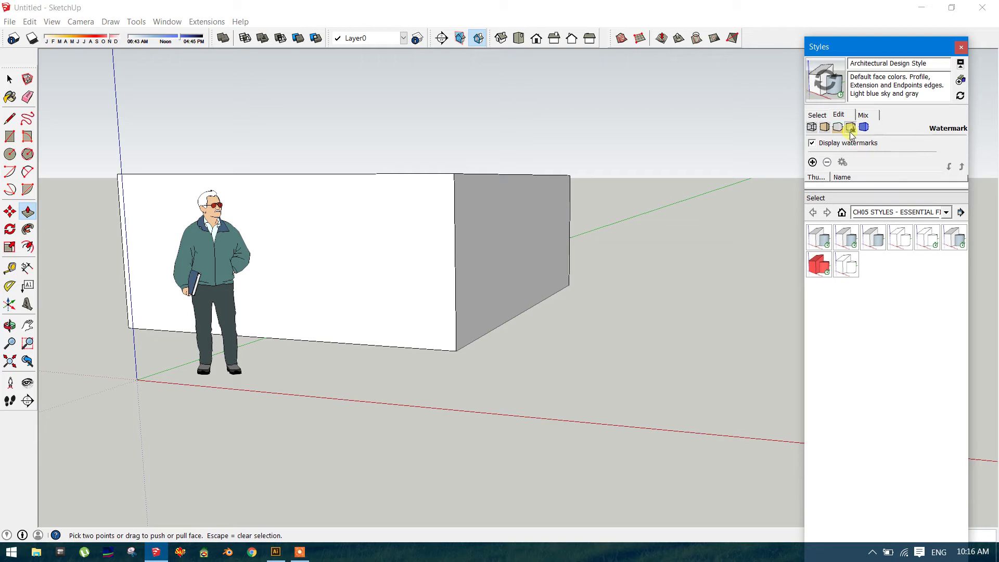
{"action": "left_click_drag", "start_coordinate": [816, 303], "coordinate": [816, 403]}
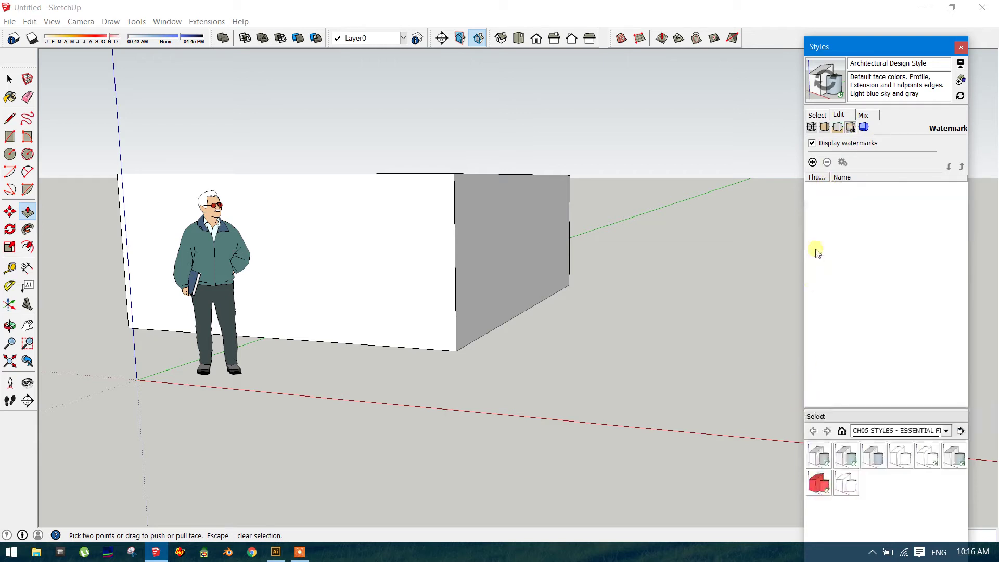
{"action": "left_click", "coordinate": [813, 162]}
{"action": "left_click_drag", "start_coordinate": [398, 136], "coordinate": [367, 54]}
{"action": "left_click", "coordinate": [254, 142]}
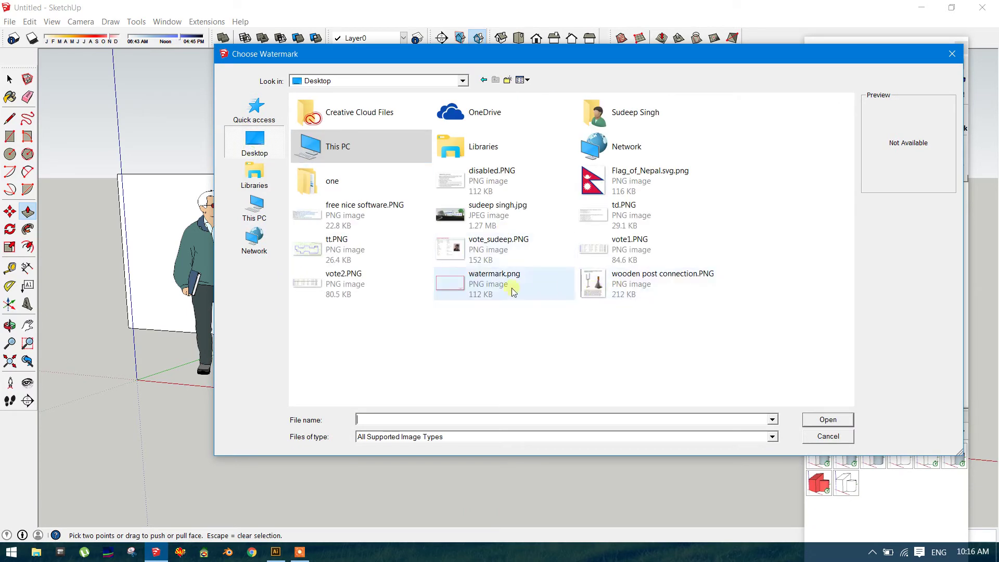
{"action": "left_click", "coordinate": [489, 287]}
{"action": "left_click", "coordinate": [829, 416]}
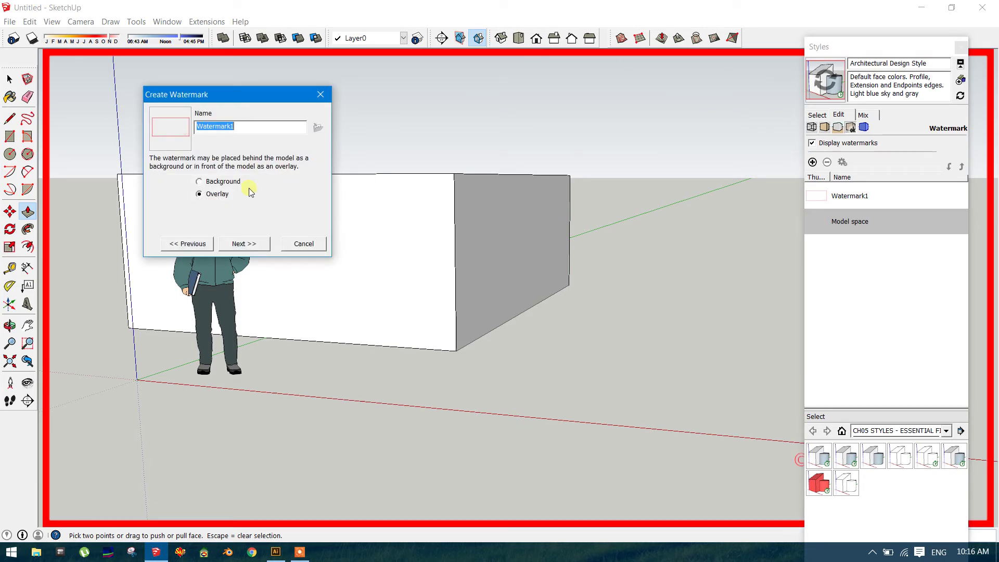
Step: Set Watermark1 as a background with the blend slider fully toward Image
{"action": "left_click", "coordinate": [216, 185]}
{"action": "left_click", "coordinate": [229, 242]}
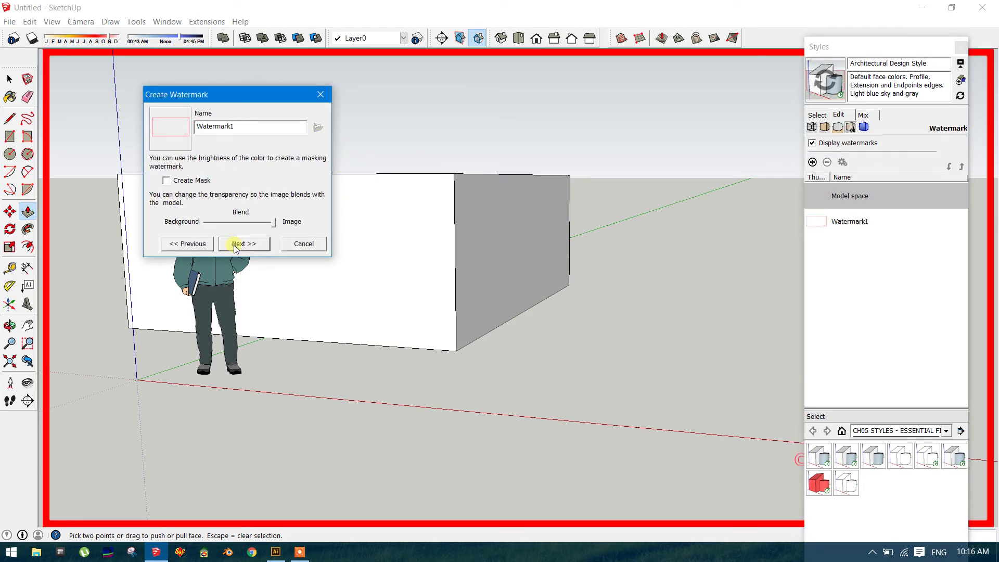
{"action": "left_click_drag", "start_coordinate": [271, 222], "coordinate": [226, 221]}
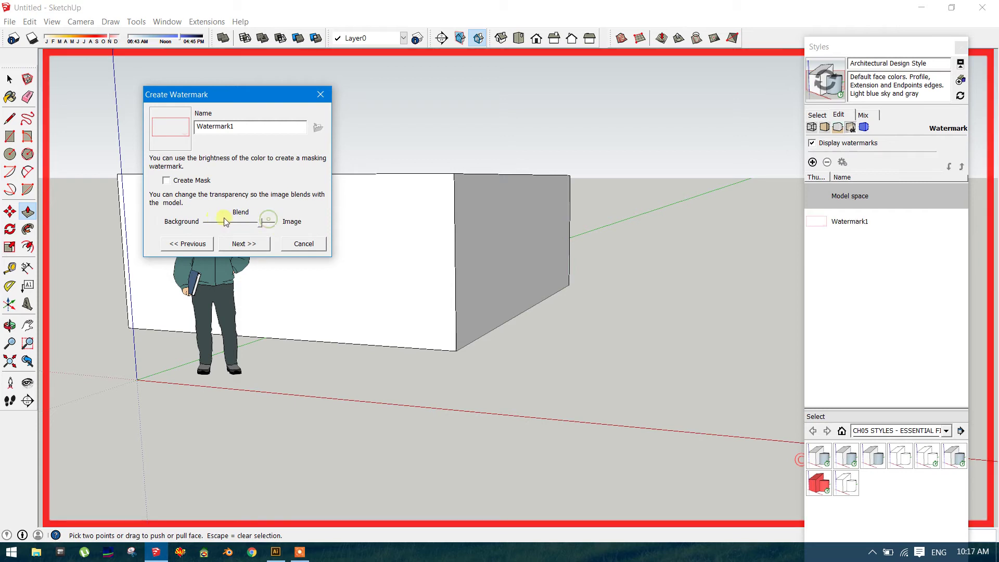
{"action": "left_click", "coordinate": [223, 221]}
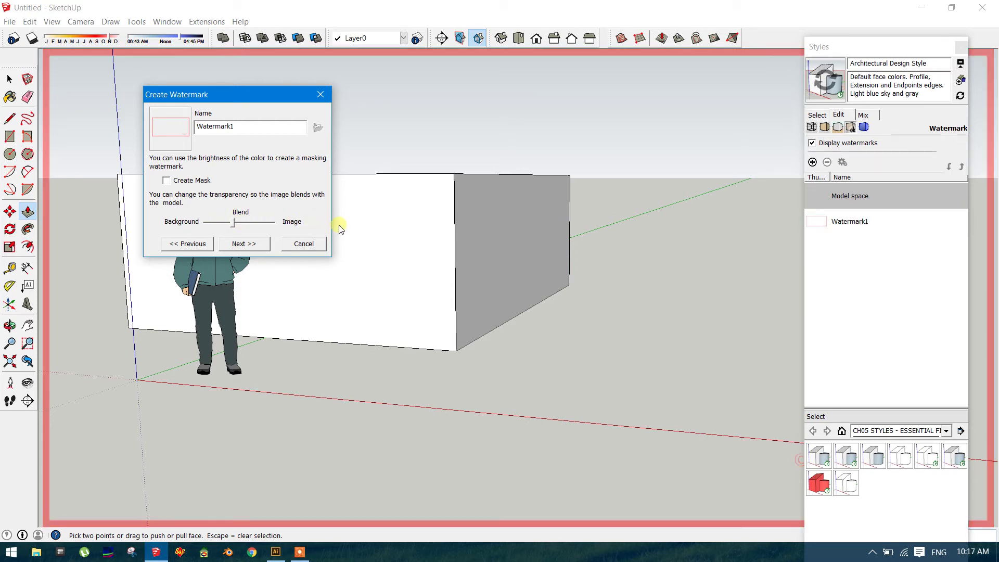
{"action": "left_click_drag", "start_coordinate": [232, 222], "coordinate": [286, 224]}
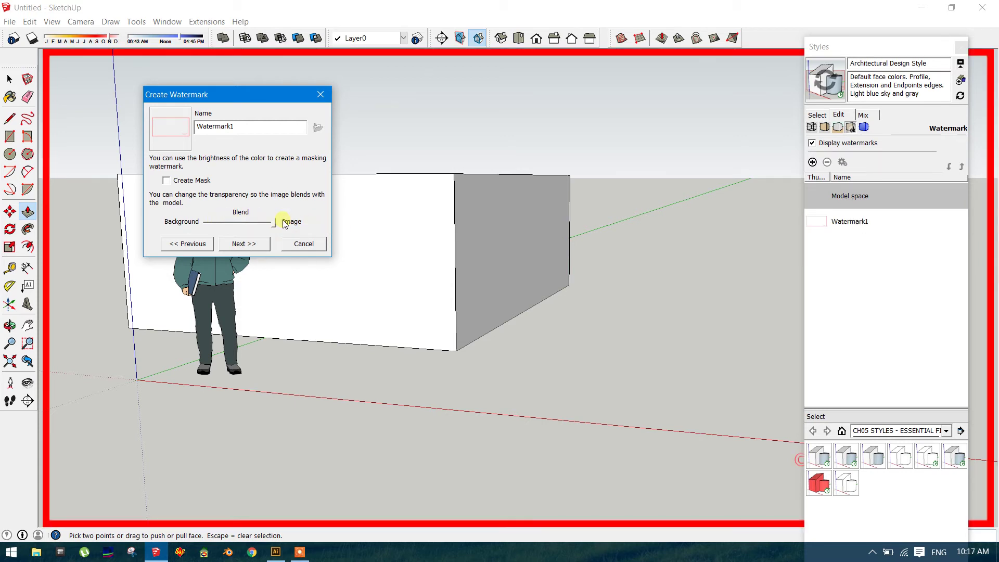
Step: Display Watermark1 stretched to fit the screen with aspect ratio unlocked
{"action": "left_click", "coordinate": [250, 245]}
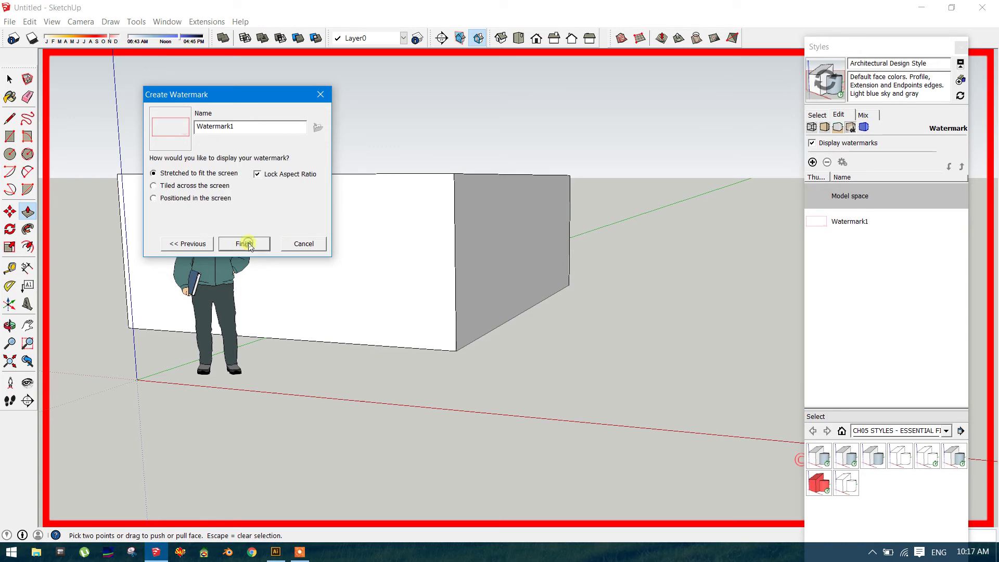
{"action": "left_click", "coordinate": [258, 175]}
{"action": "left_click", "coordinate": [257, 175]}
{"action": "left_click", "coordinate": [259, 175]}
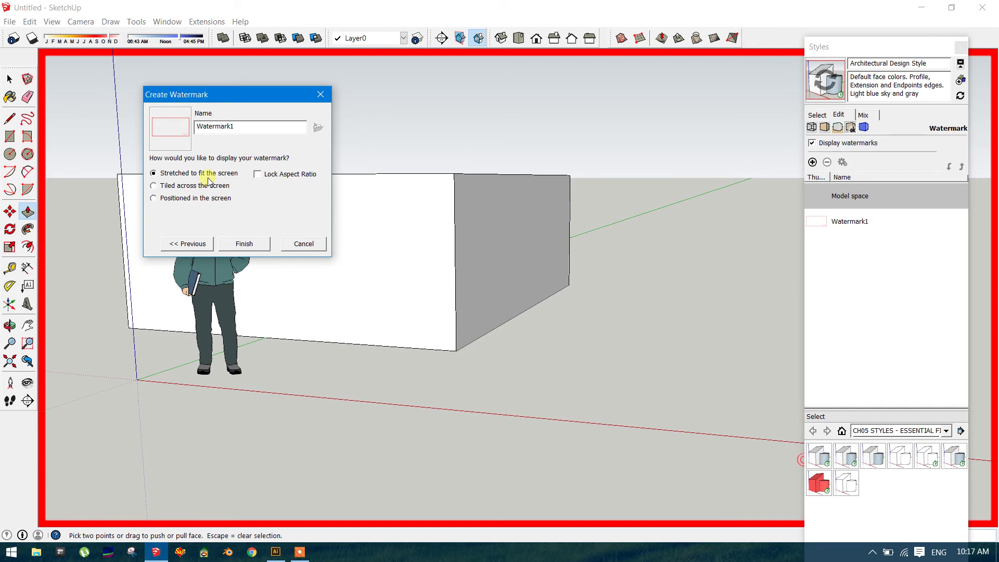
Step: Finish Watermark1, close Styles, and orbit the box to check the red border and © text
{"action": "left_click", "coordinate": [246, 244]}
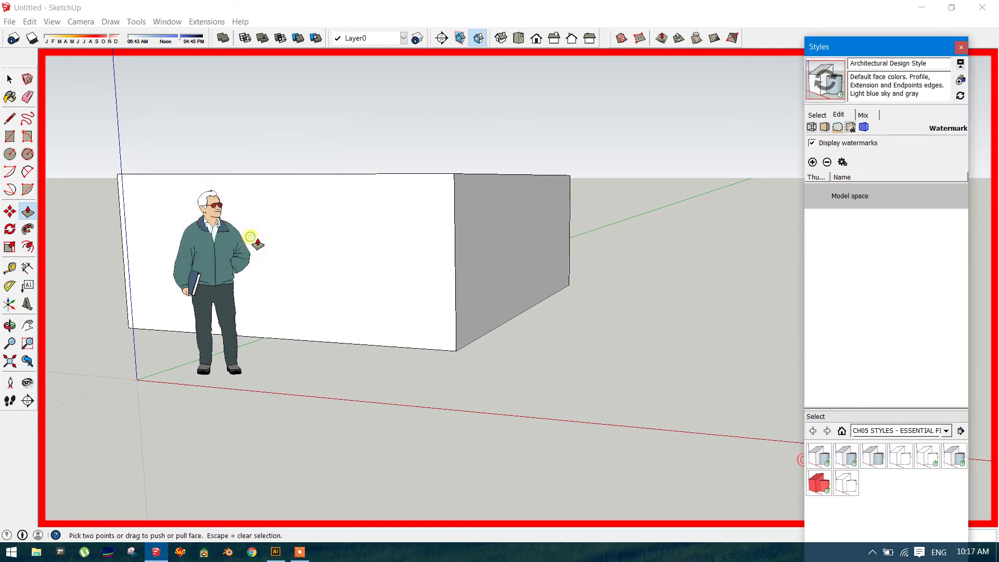
{"action": "left_click", "coordinate": [962, 51]}
{"action": "key", "text": "o"}
{"action": "left_click_drag", "start_coordinate": [628, 231], "coordinate": [854, 370]}
{"action": "key", "text": "p"}
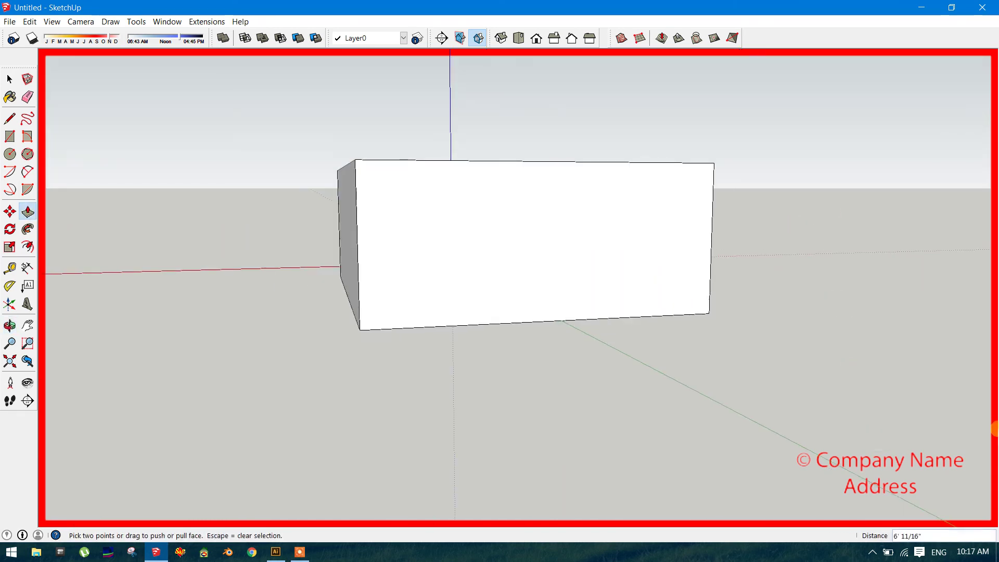
{"action": "left_click_drag", "start_coordinate": [953, 420], "coordinate": [595, 283]}
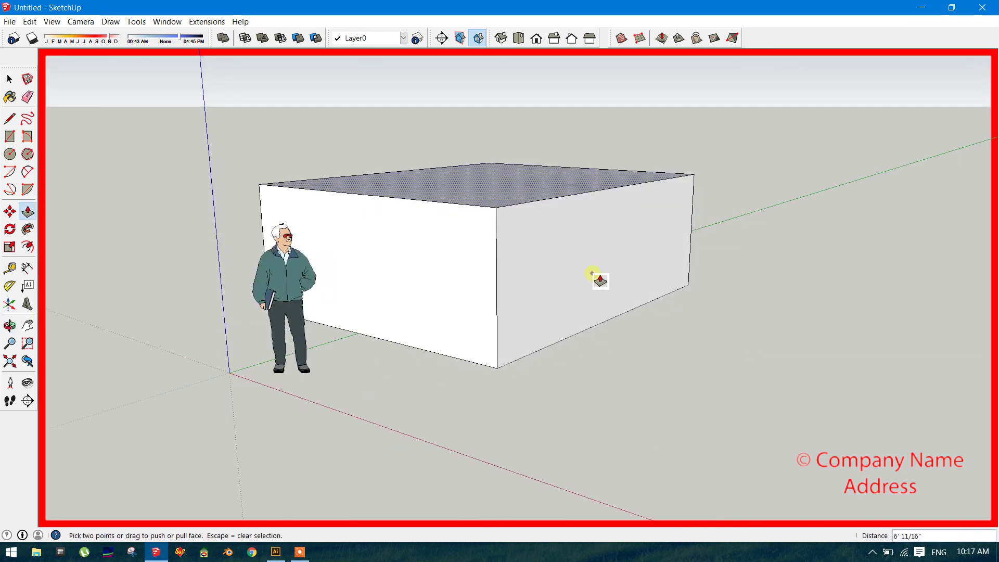